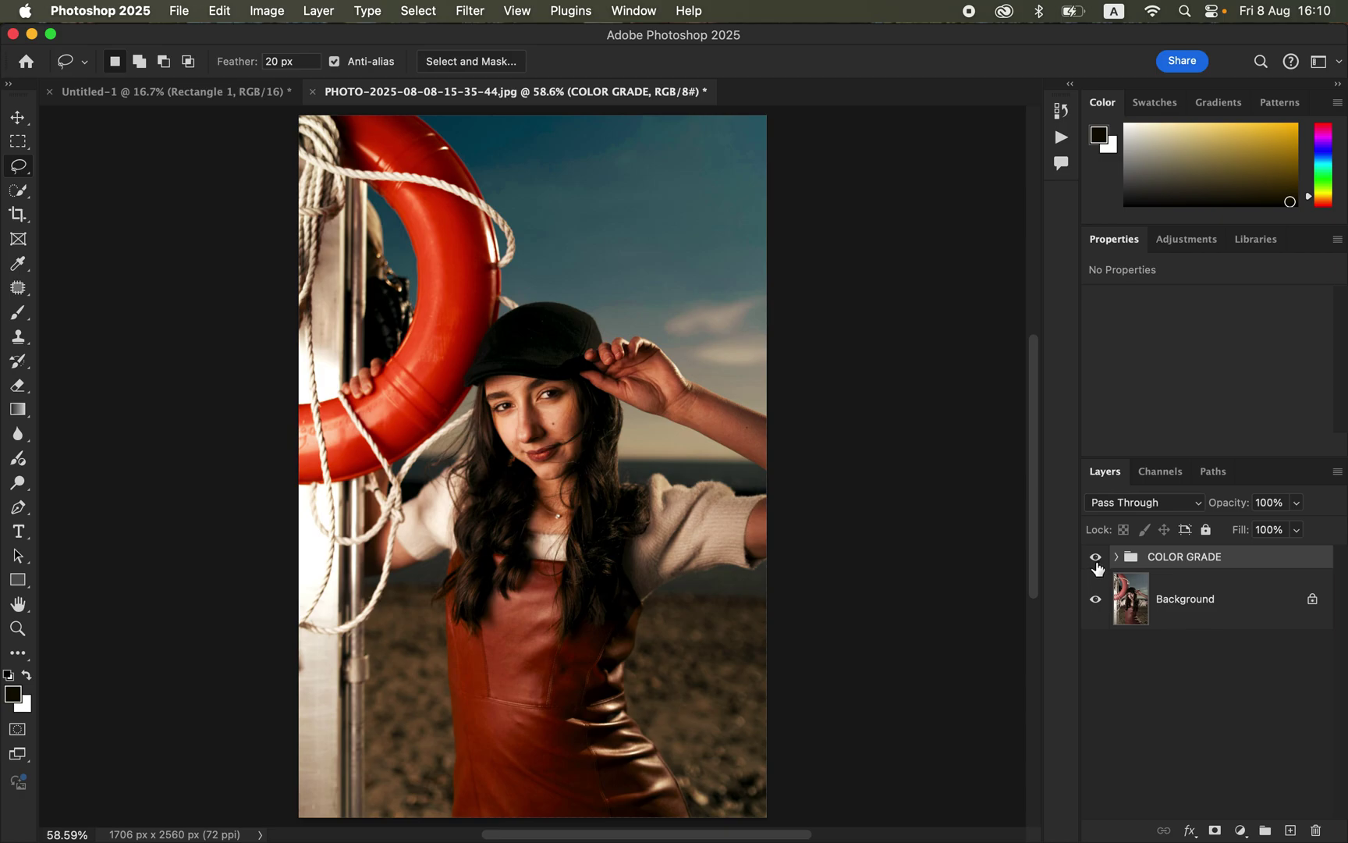
# Compare the photo with and without the COLOR GRADE group, and delete that group.
pyautogui.click(1096, 559)
pyautogui.click(1096, 558)
pyautogui.click(1095, 557)
pyautogui.click(1095, 557)
pyautogui.press('Delete')
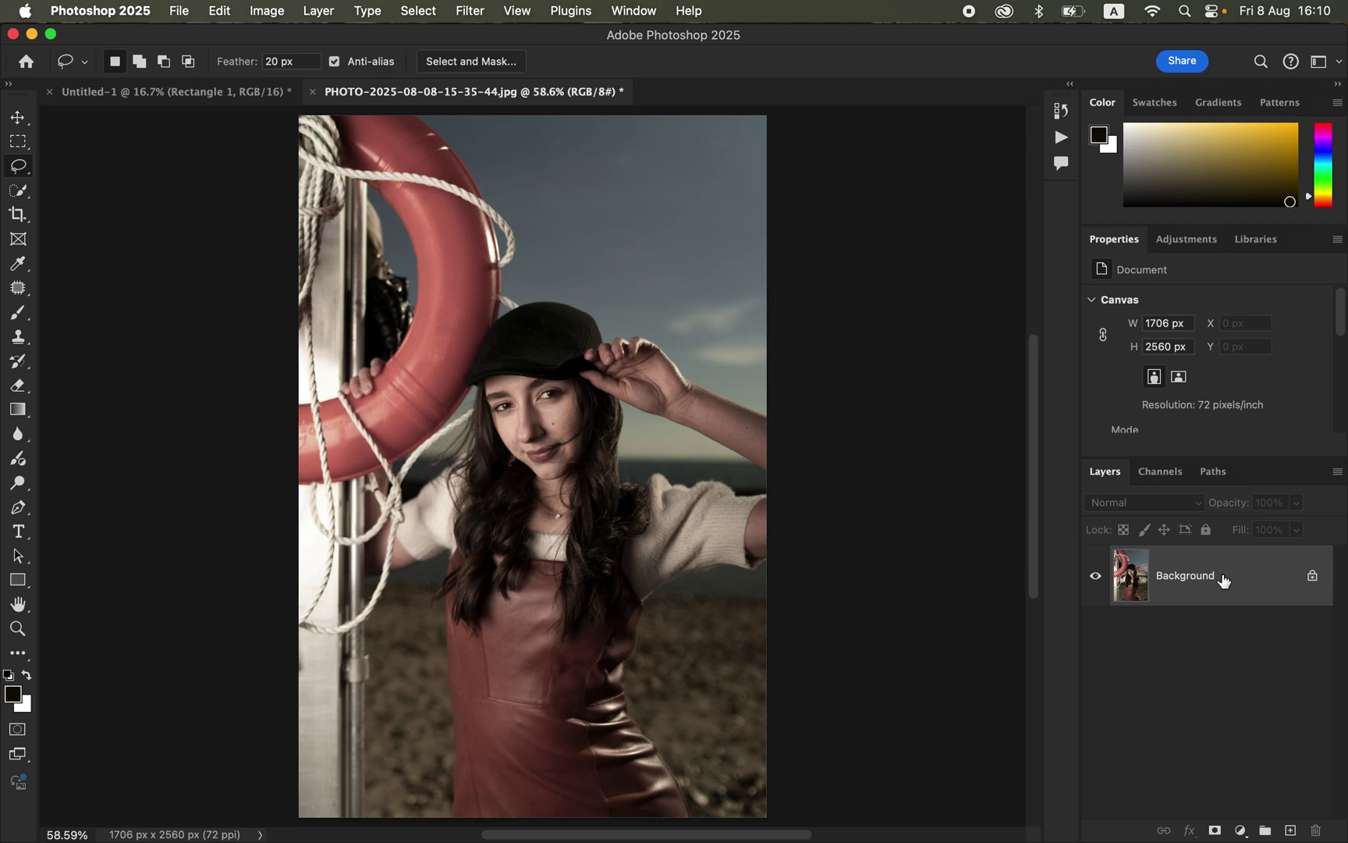
# Duplicate the Background layer and convert the copy to a Smart Object.
pyautogui.moveTo(1185, 582); pyautogui.dragTo(1288, 827)
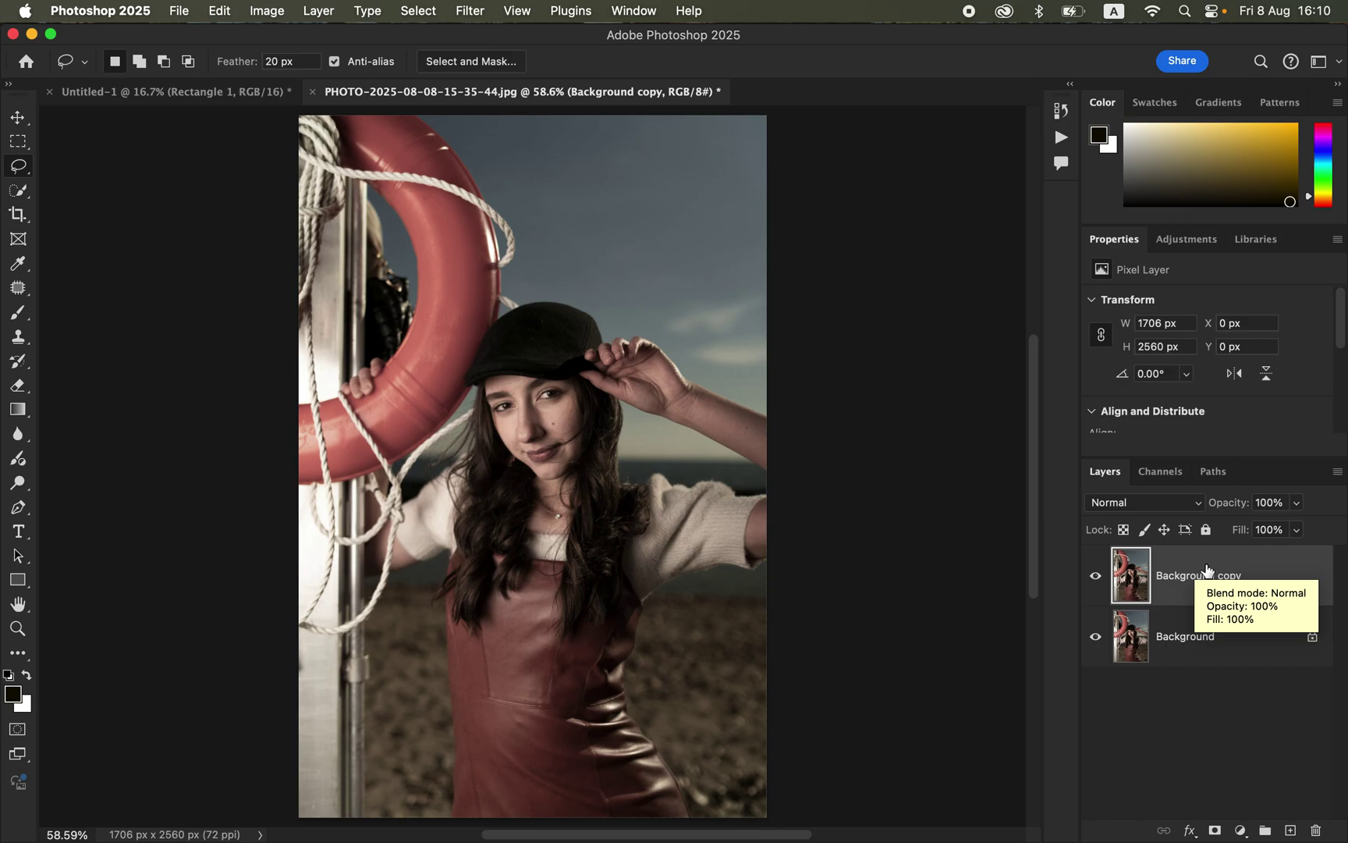
pyautogui.click(1261, 576)
pyautogui.rightClick(1260, 576)
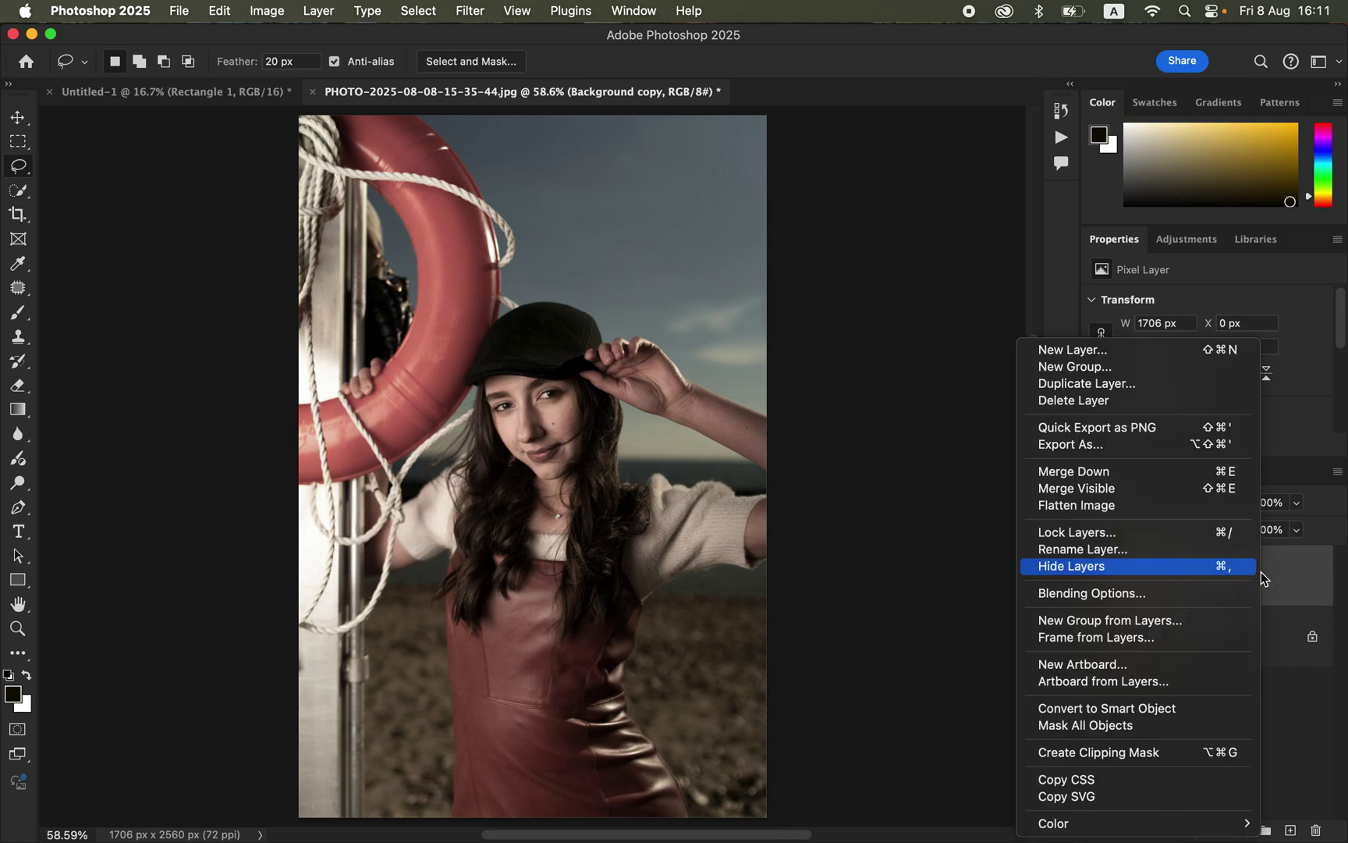
pyautogui.click(1307, 572)
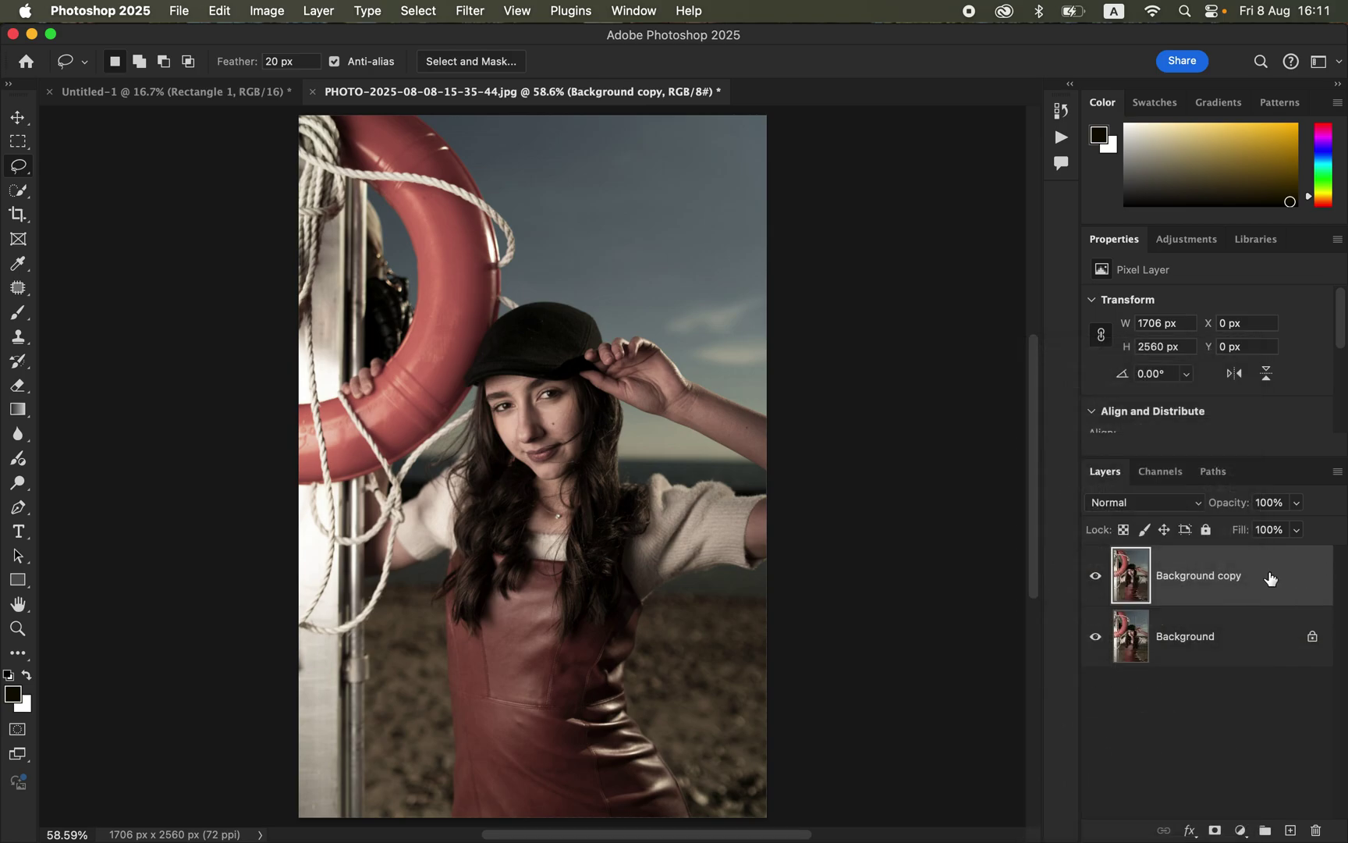
pyautogui.rightClick(1271, 578)
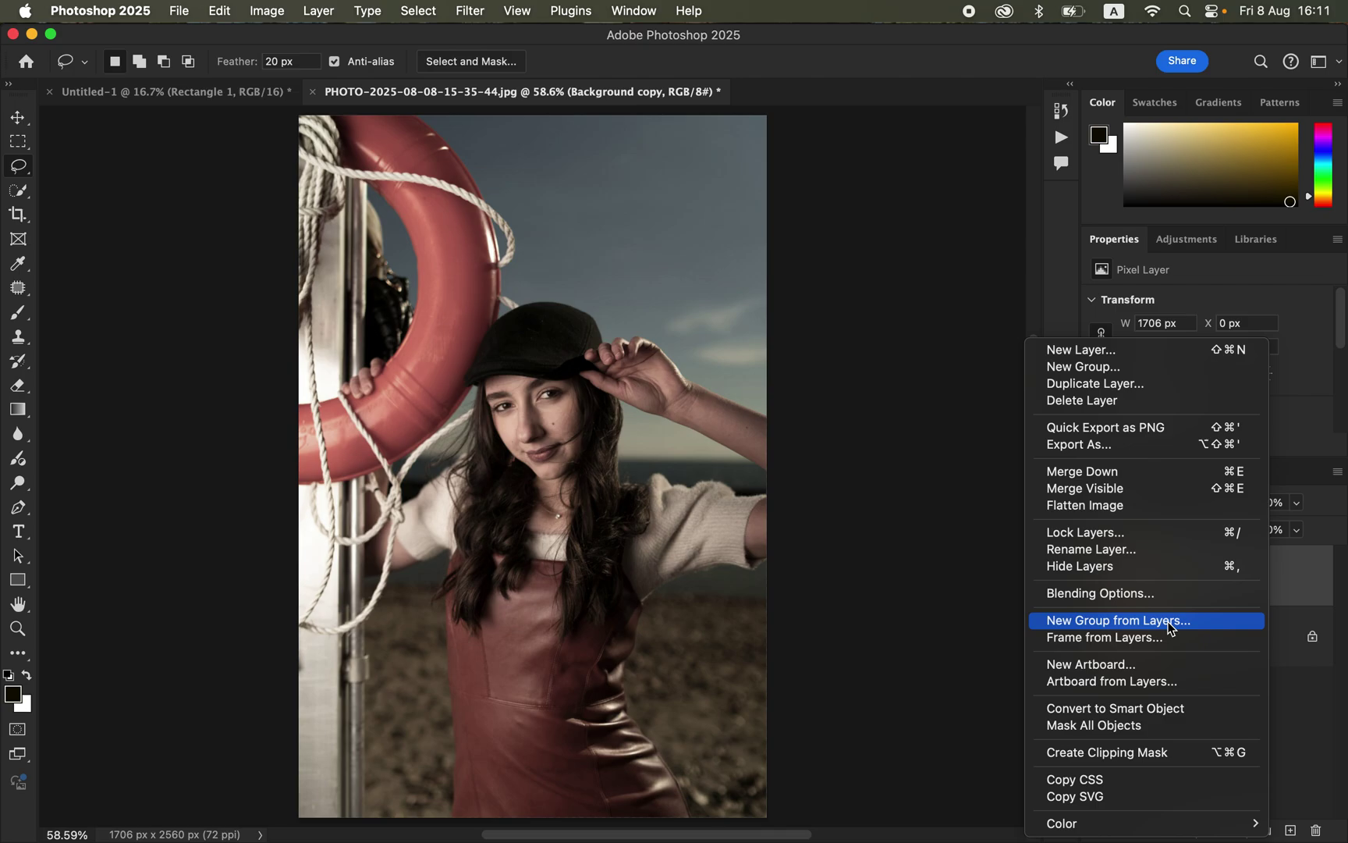
pyautogui.click(1141, 709)
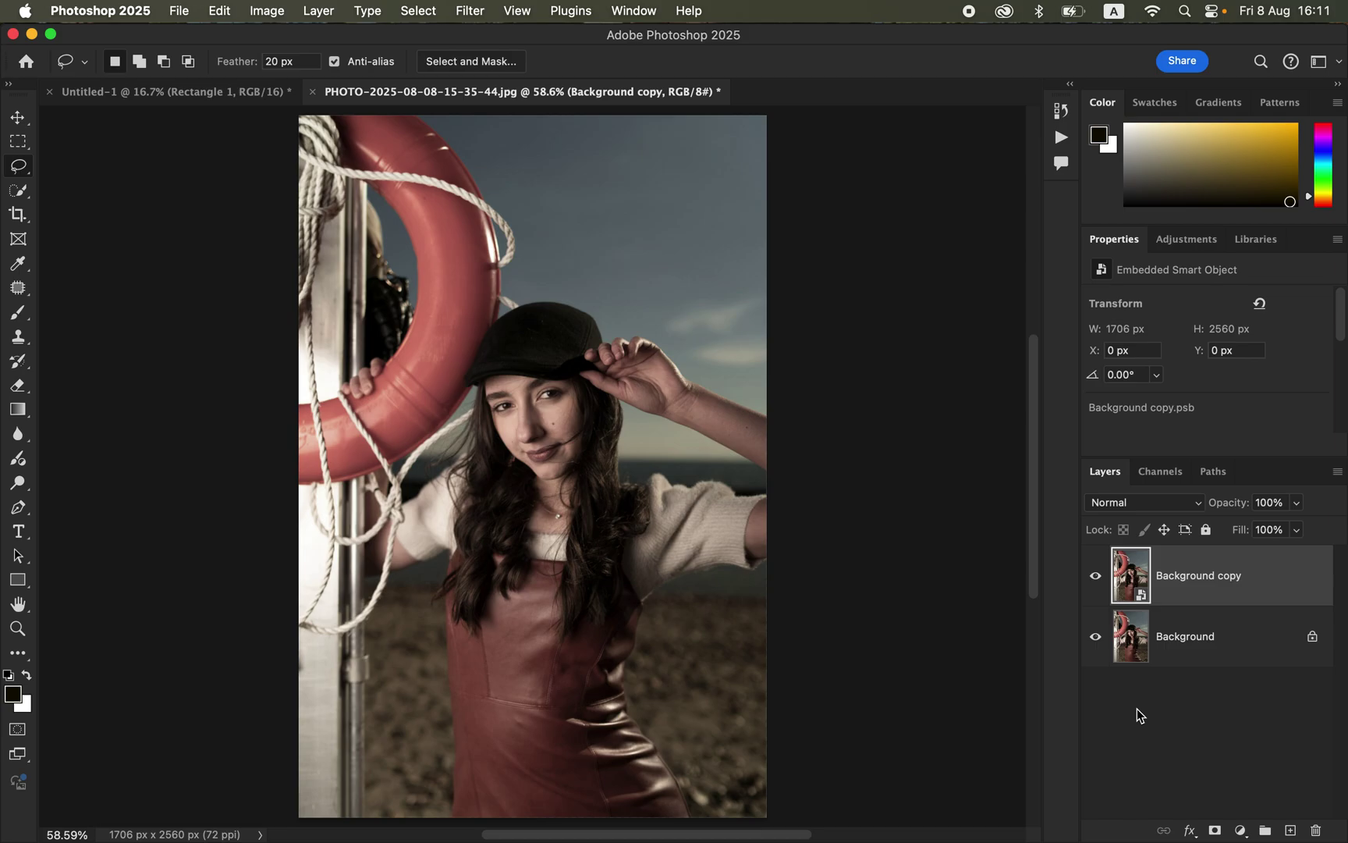
# Apply the Camera Raw Filter to the copy, set the Blue Primary saturation to +22 in Calibration, and compare before and after.
pyautogui.click(470, 9)
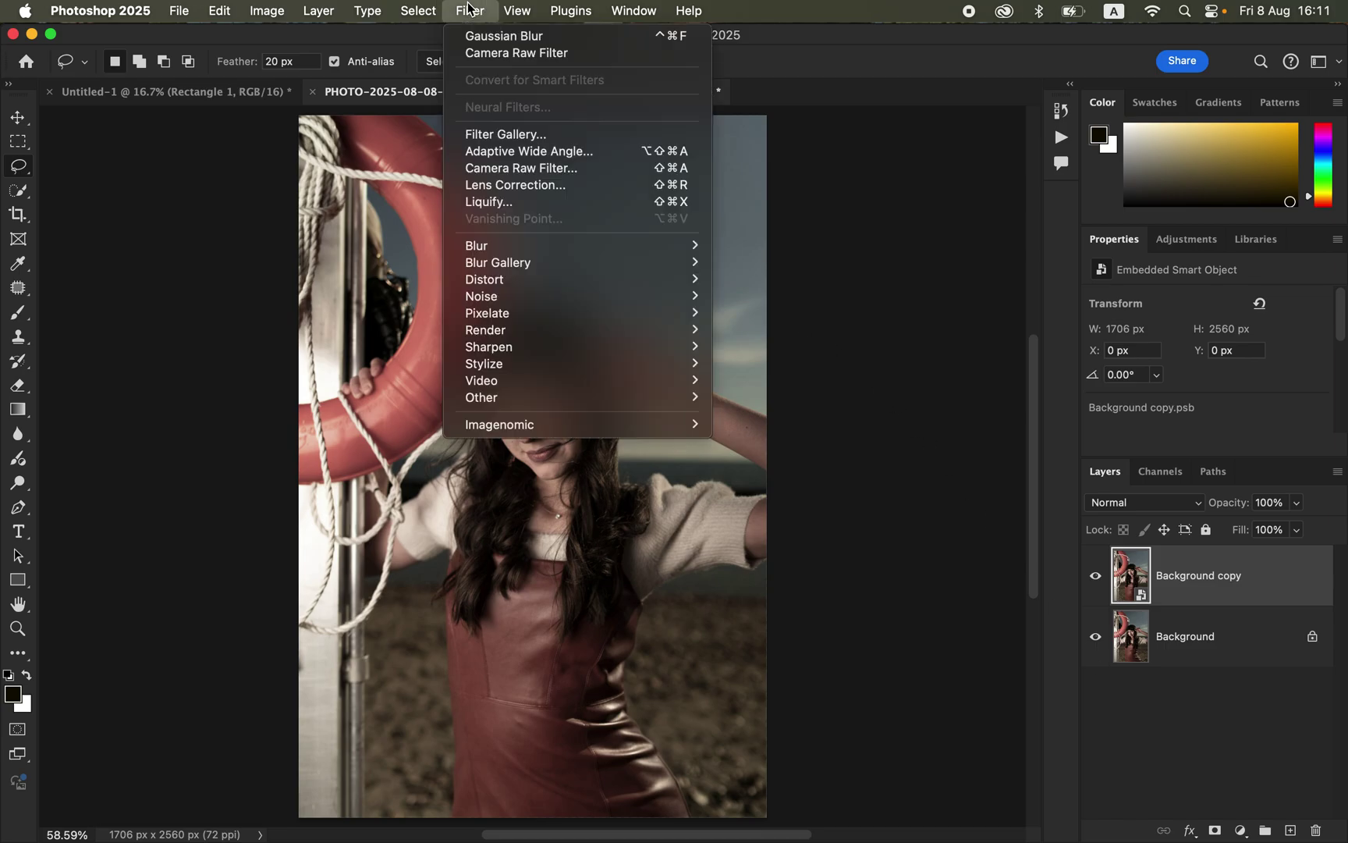
pyautogui.click(496, 173)
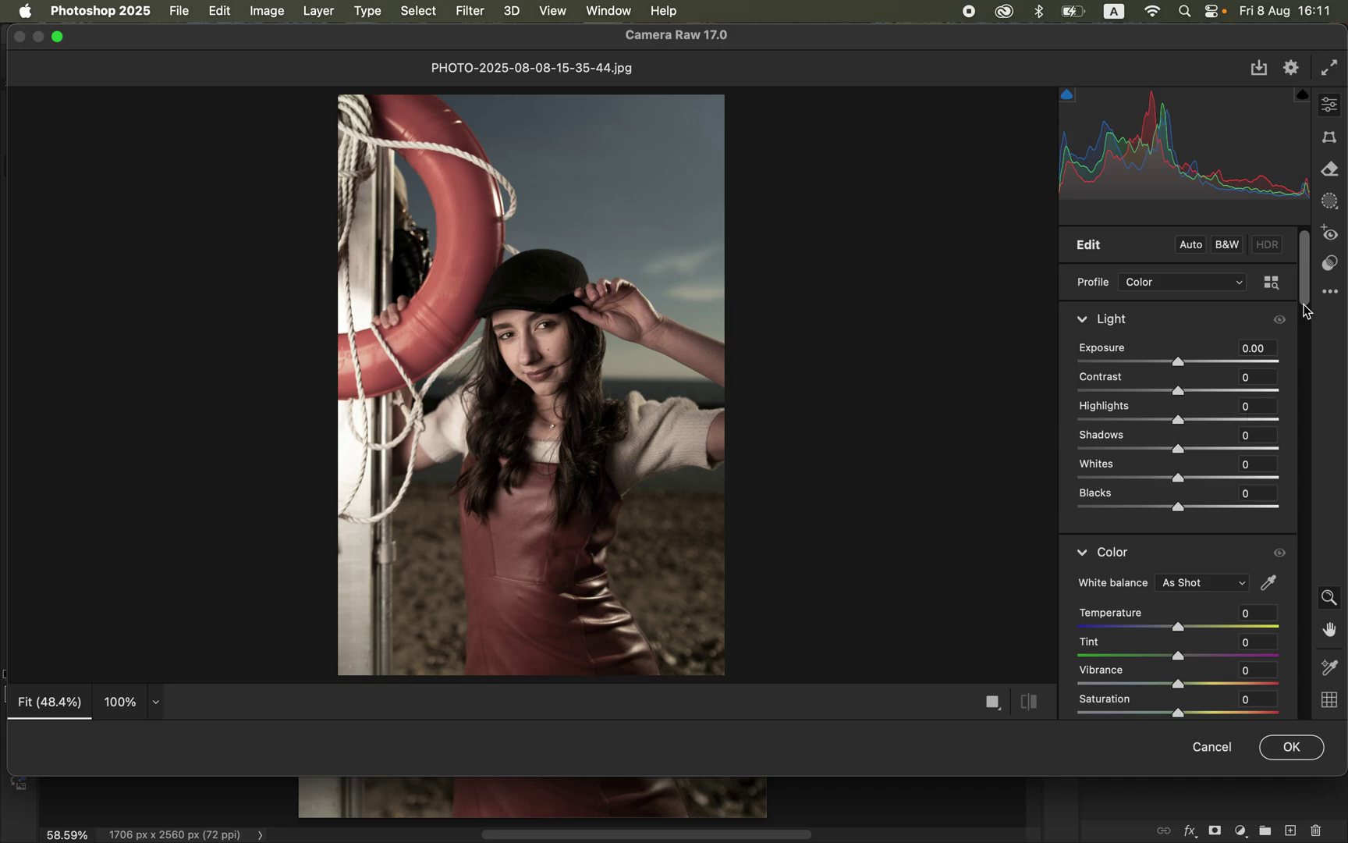
pyautogui.moveTo(1306, 296); pyautogui.dragTo(1299, 714)
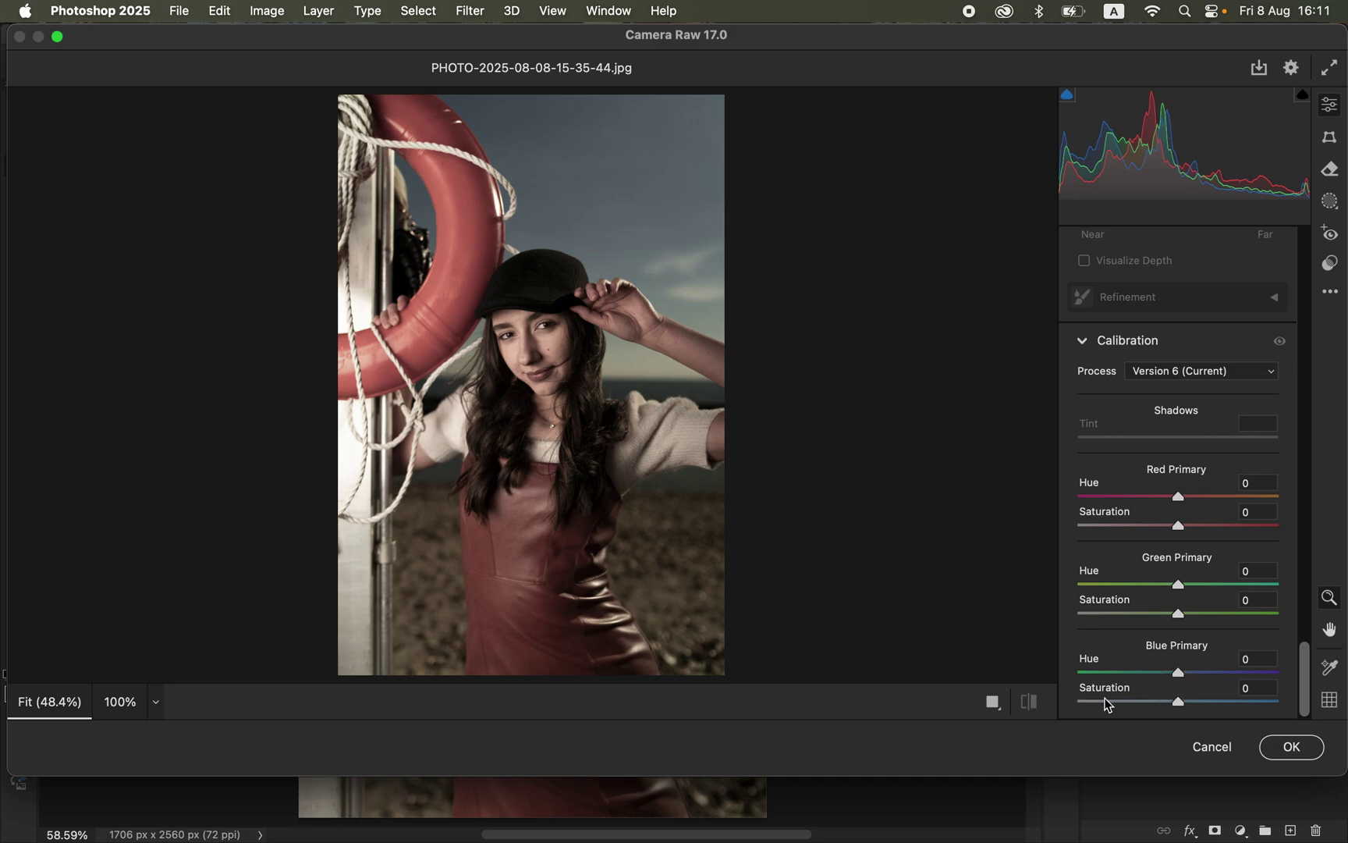
pyautogui.moveTo(1178, 703)
pyautogui.mouseDown()
pyautogui.moveTo(1299, 704)
pyautogui.moveTo(1198, 704)
pyautogui.mouseUp()
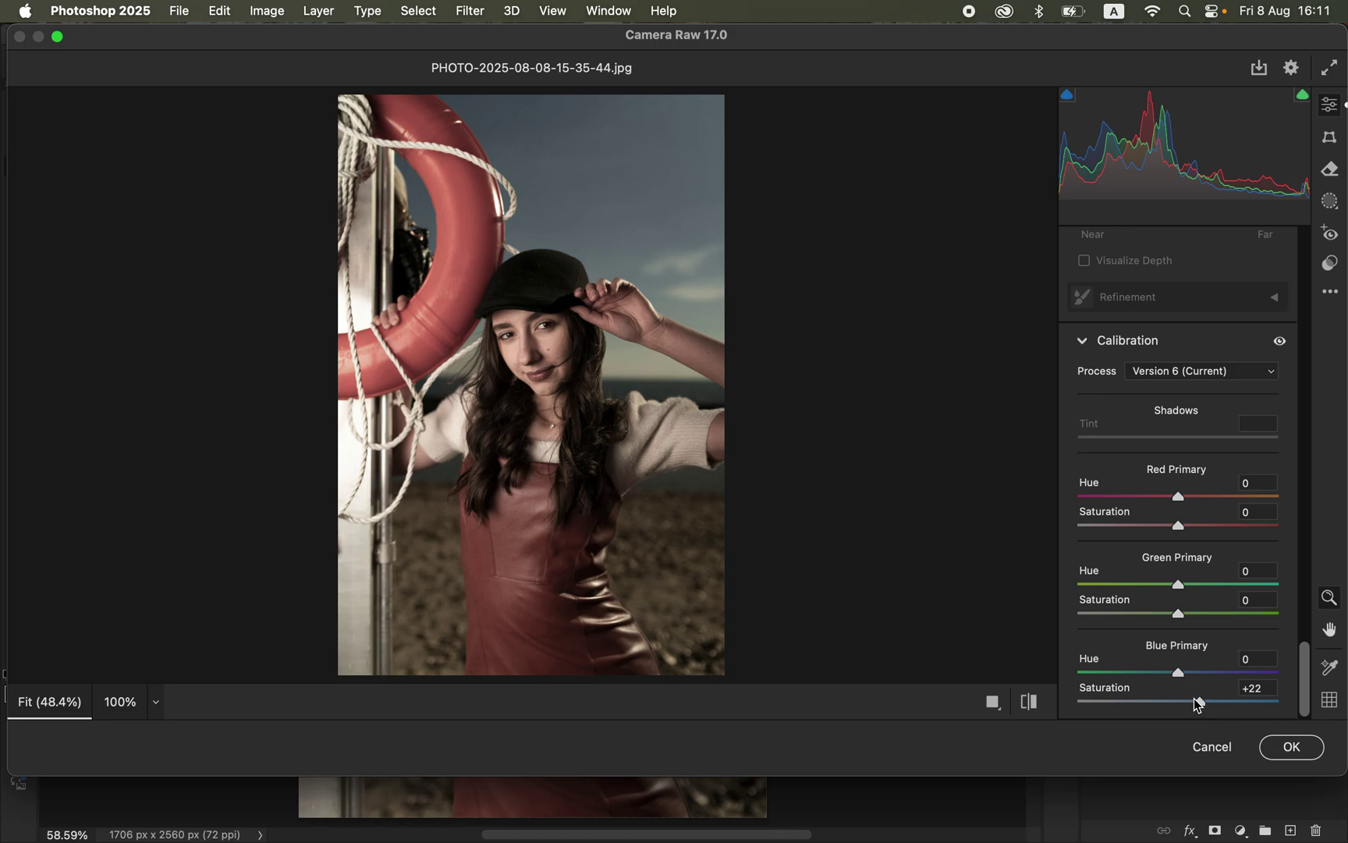
pyautogui.click(1032, 703)
pyautogui.click(1031, 702)
# Set Contrast to +4 and raise Vibrance slightly, comparing the photo before and after.
pyautogui.moveTo(1298, 673); pyautogui.dragTo(1310, 246)
pyautogui.moveTo(1179, 390); pyautogui.dragTo(1183, 390)
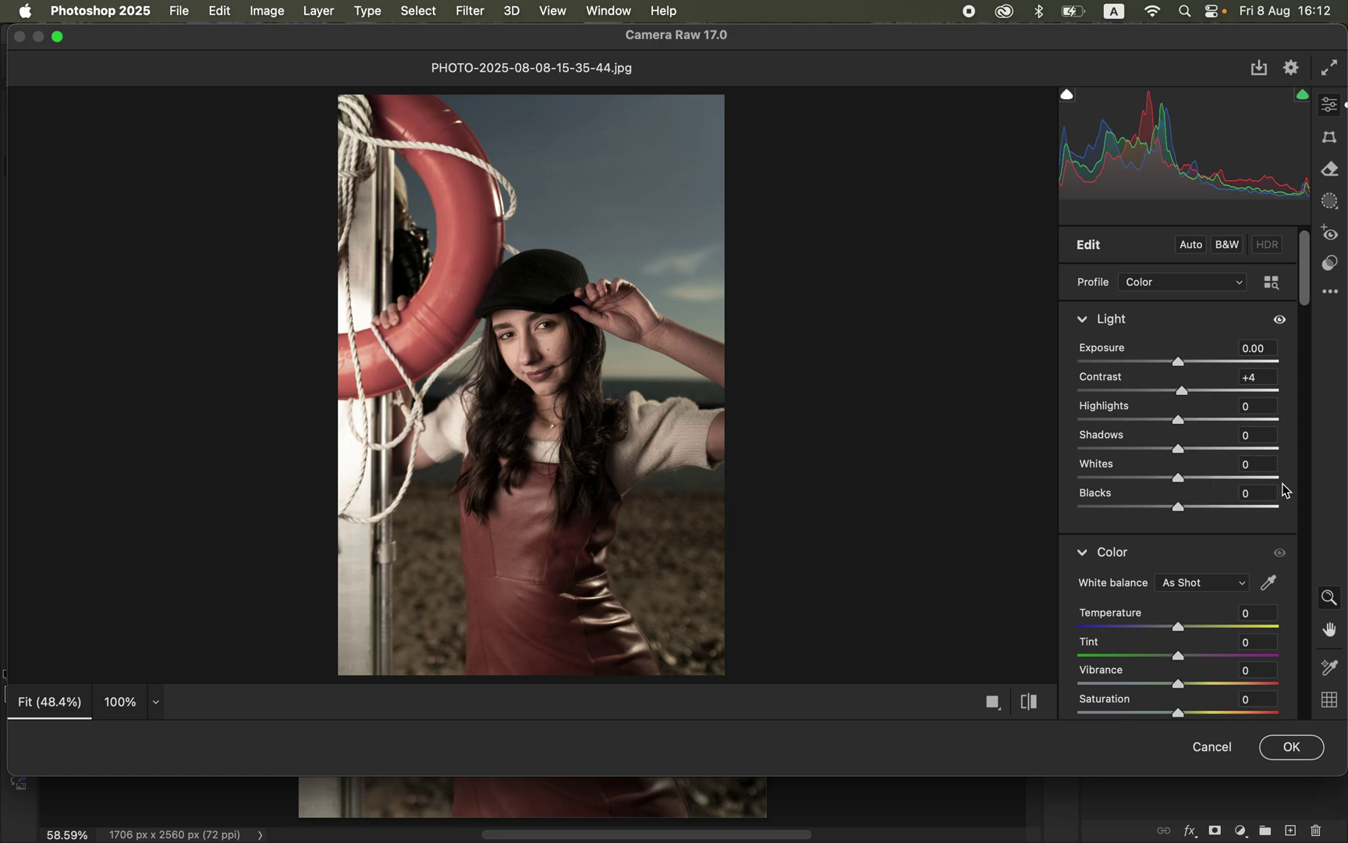
pyautogui.scroll(-1, 1307, 307)
pyautogui.moveTo(1307, 306); pyautogui.dragTo(1266, 361)
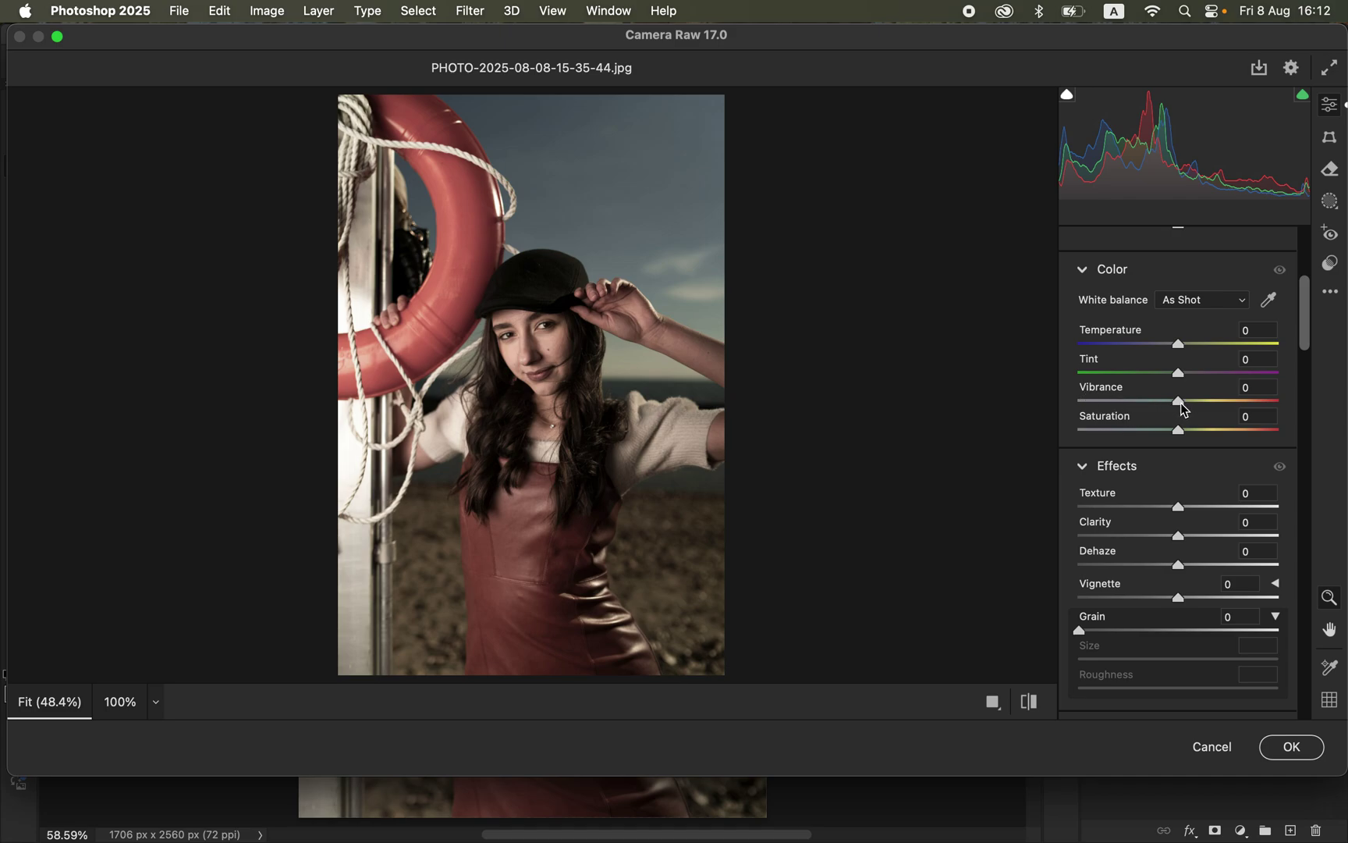
pyautogui.moveTo(1179, 401); pyautogui.dragTo(1187, 404)
pyautogui.click(1030, 703)
pyautogui.click(1031, 703)
pyautogui.click(1030, 703)
pyautogui.click(1031, 702)
# Tint the midtones warm yellow-orange in Color Grading, with hue 46 and saturation 32.
pyautogui.moveTo(1309, 334); pyautogui.dragTo(1317, 533)
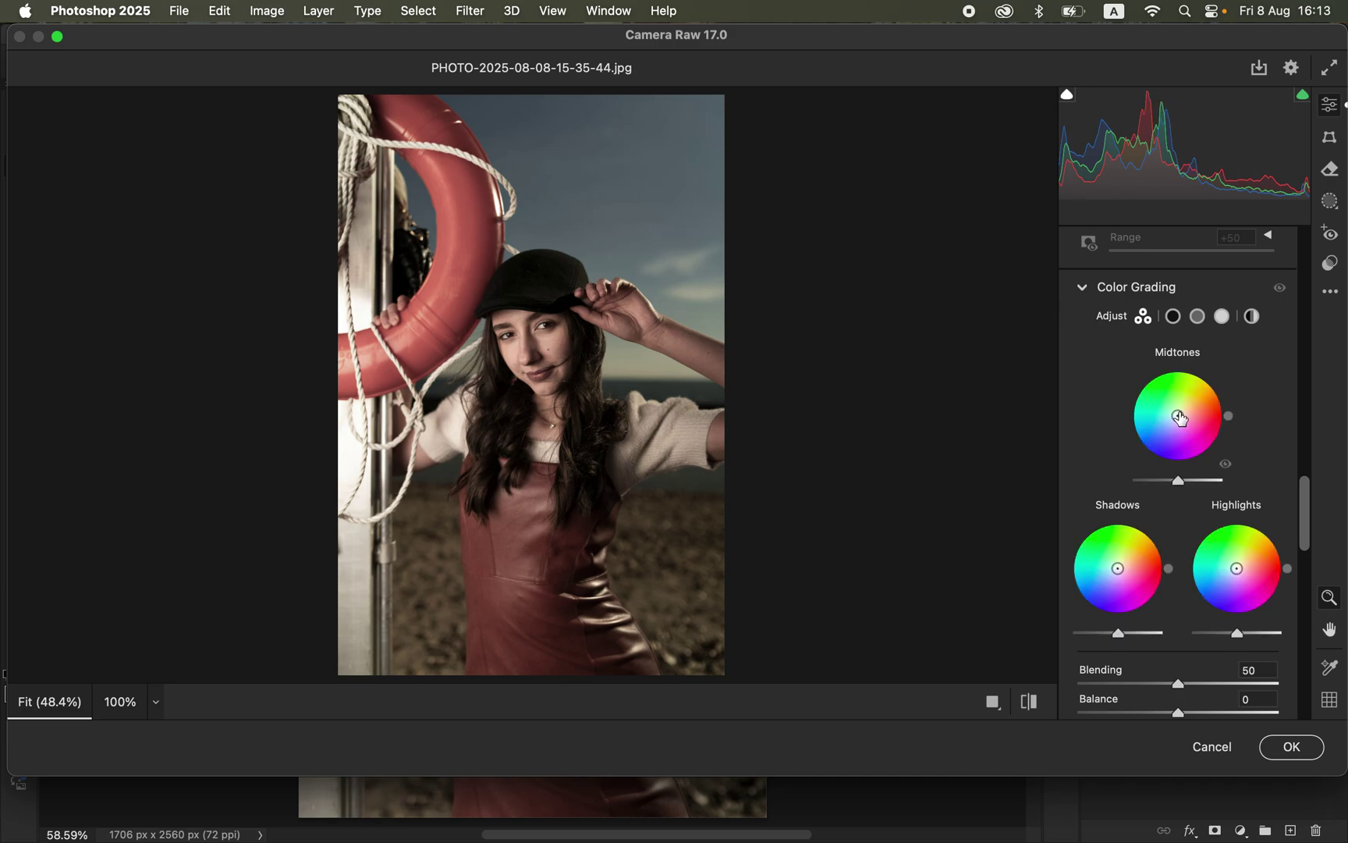
pyautogui.moveTo(1178, 416); pyautogui.dragTo(1187, 407)
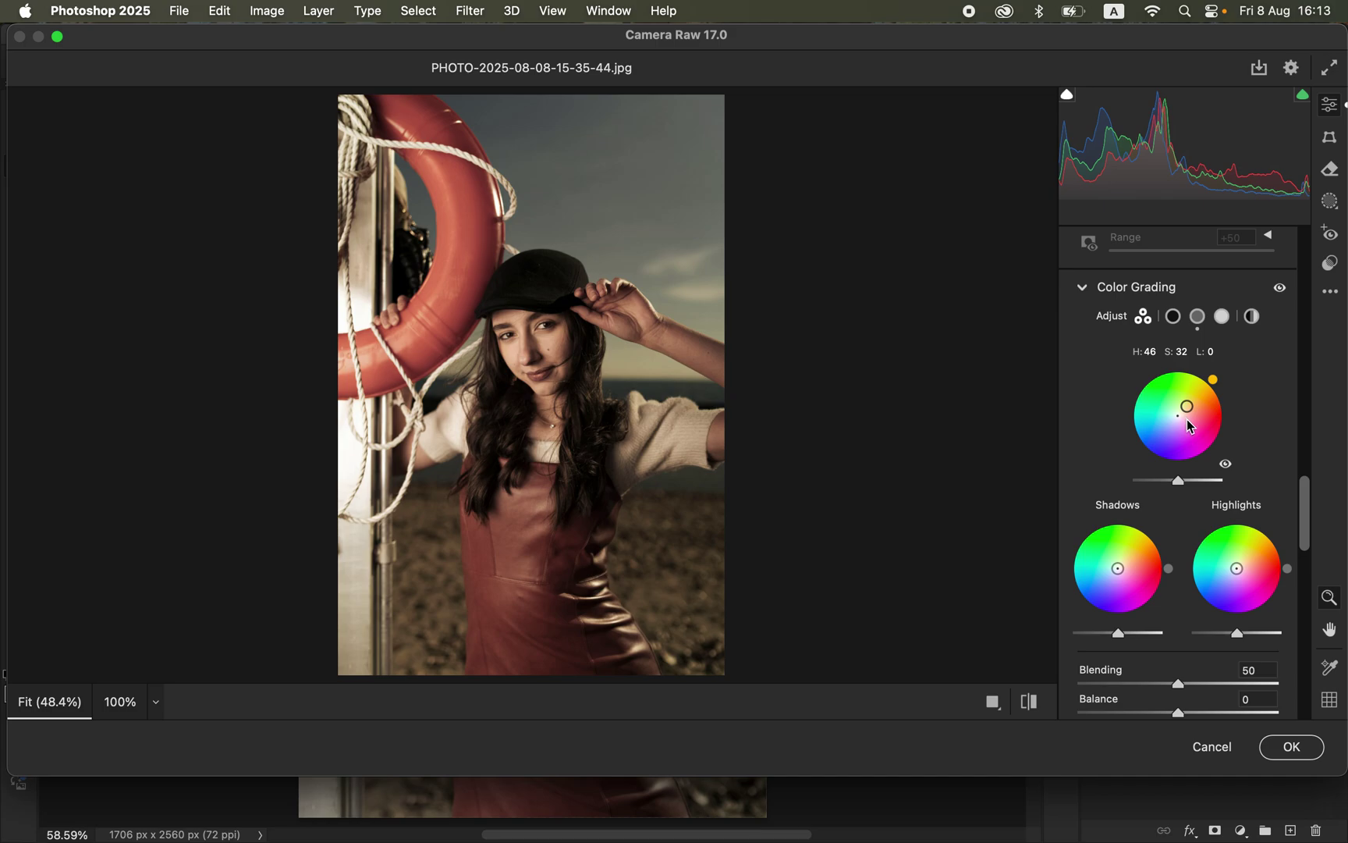
pyautogui.moveTo(1187, 405); pyautogui.dragTo(1203, 389)
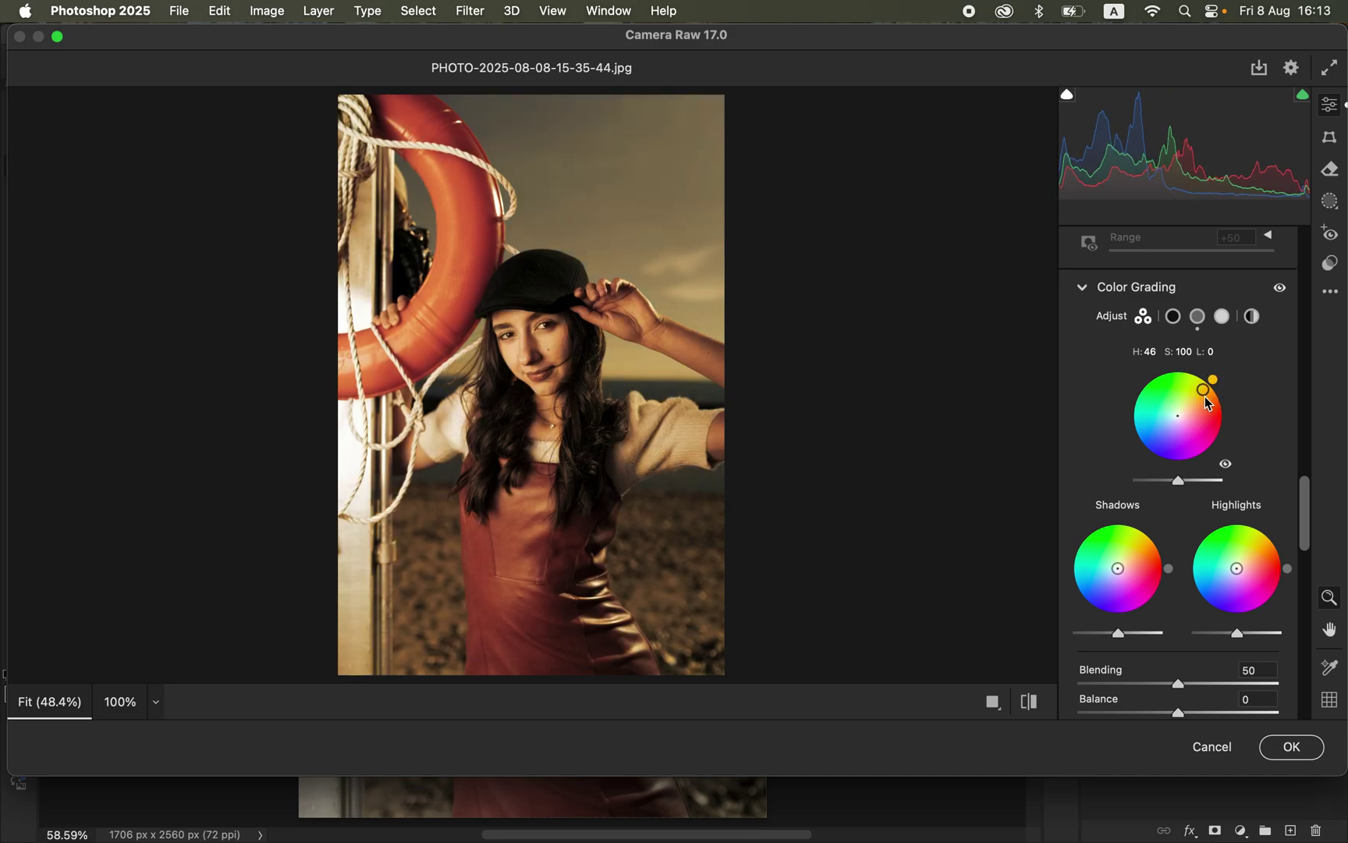
pyautogui.moveTo(1203, 389); pyautogui.dragTo(1185, 408)
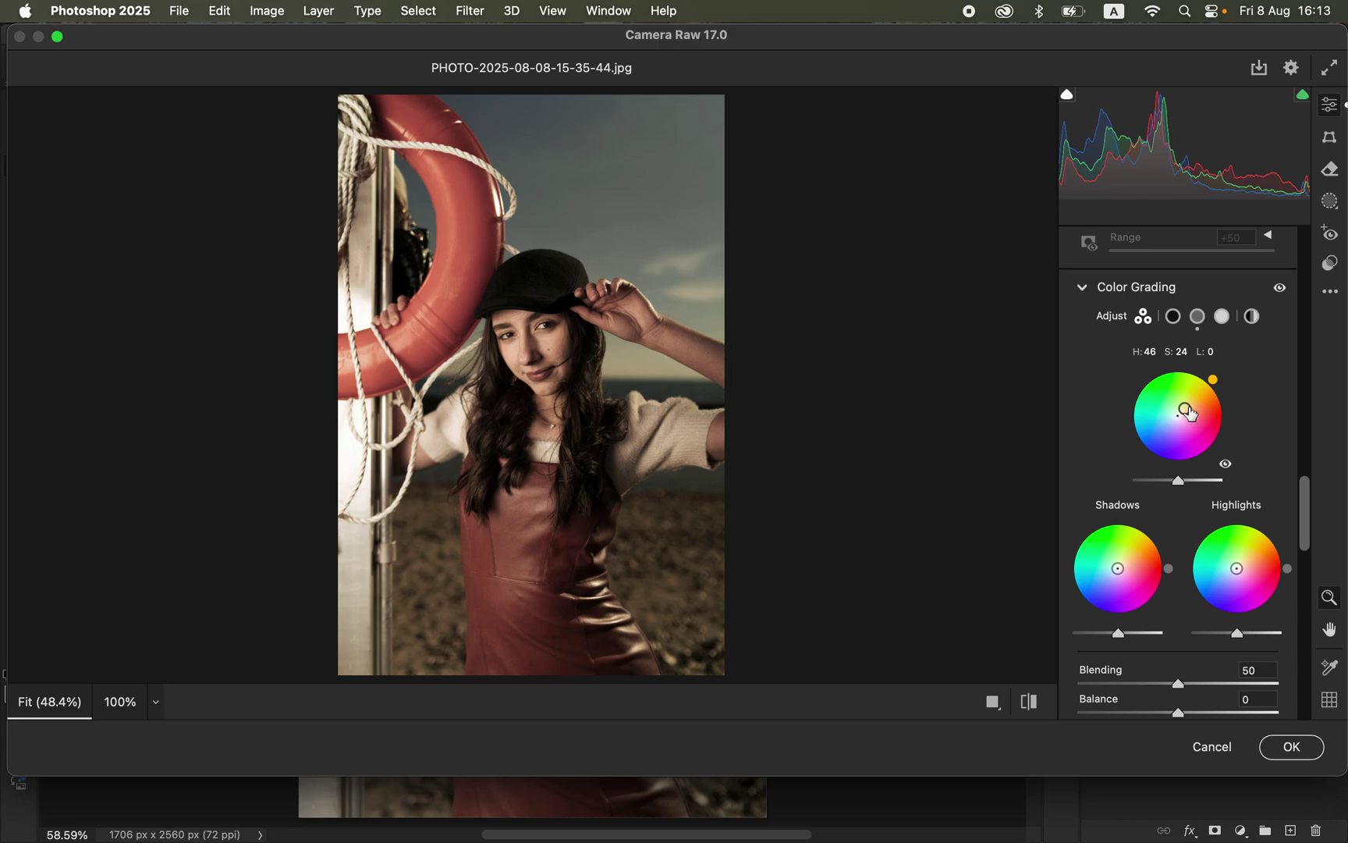
pyautogui.moveTo(1186, 411); pyautogui.dragTo(1186, 406)
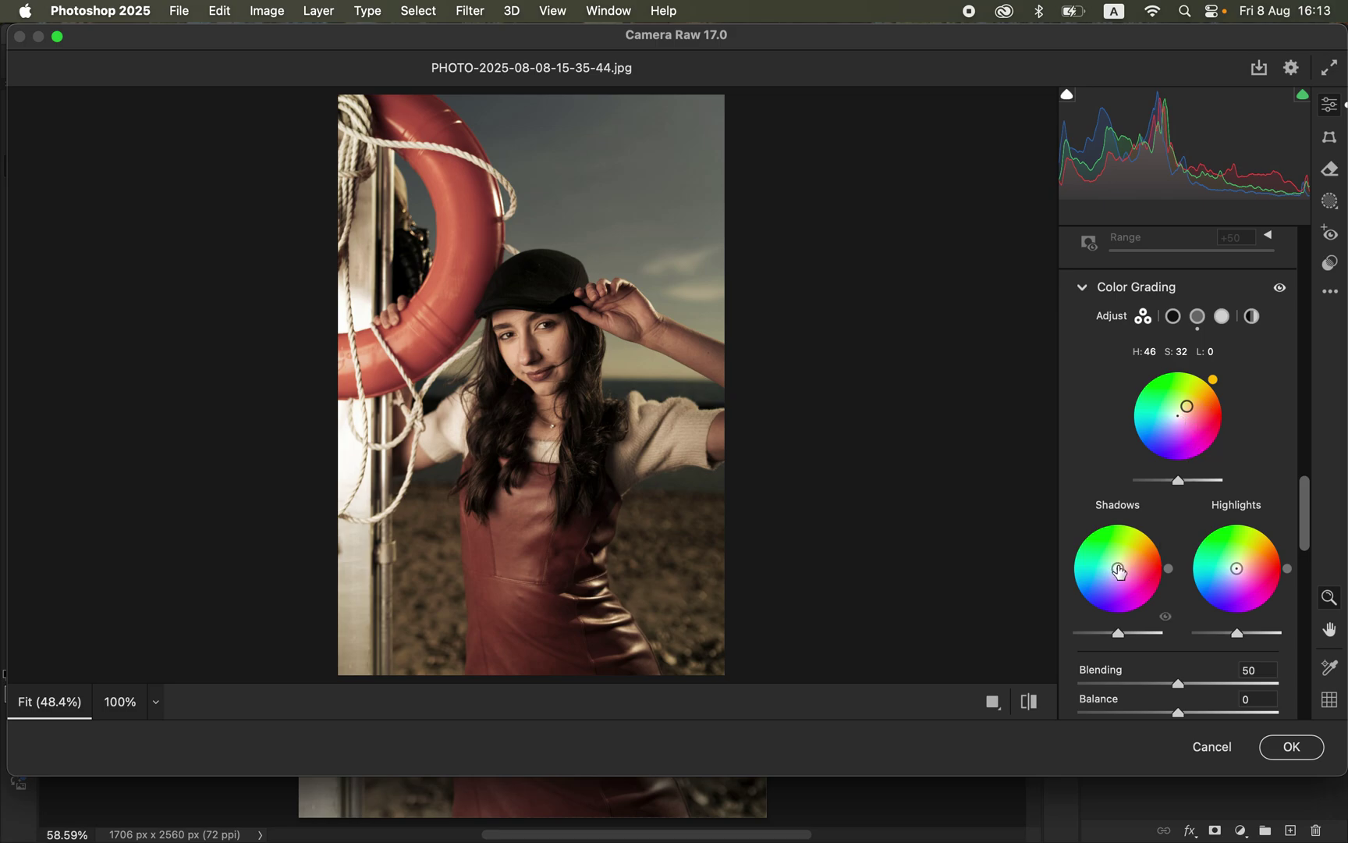
# Tint the shadows slightly towards teal-blue in Color Grading and compare before and after.
pyautogui.moveTo(1117, 570); pyautogui.dragTo(1114, 570)
pyautogui.click(1032, 704)
pyautogui.click(1035, 708)
pyautogui.click(1035, 708)
pyautogui.click(1036, 709)
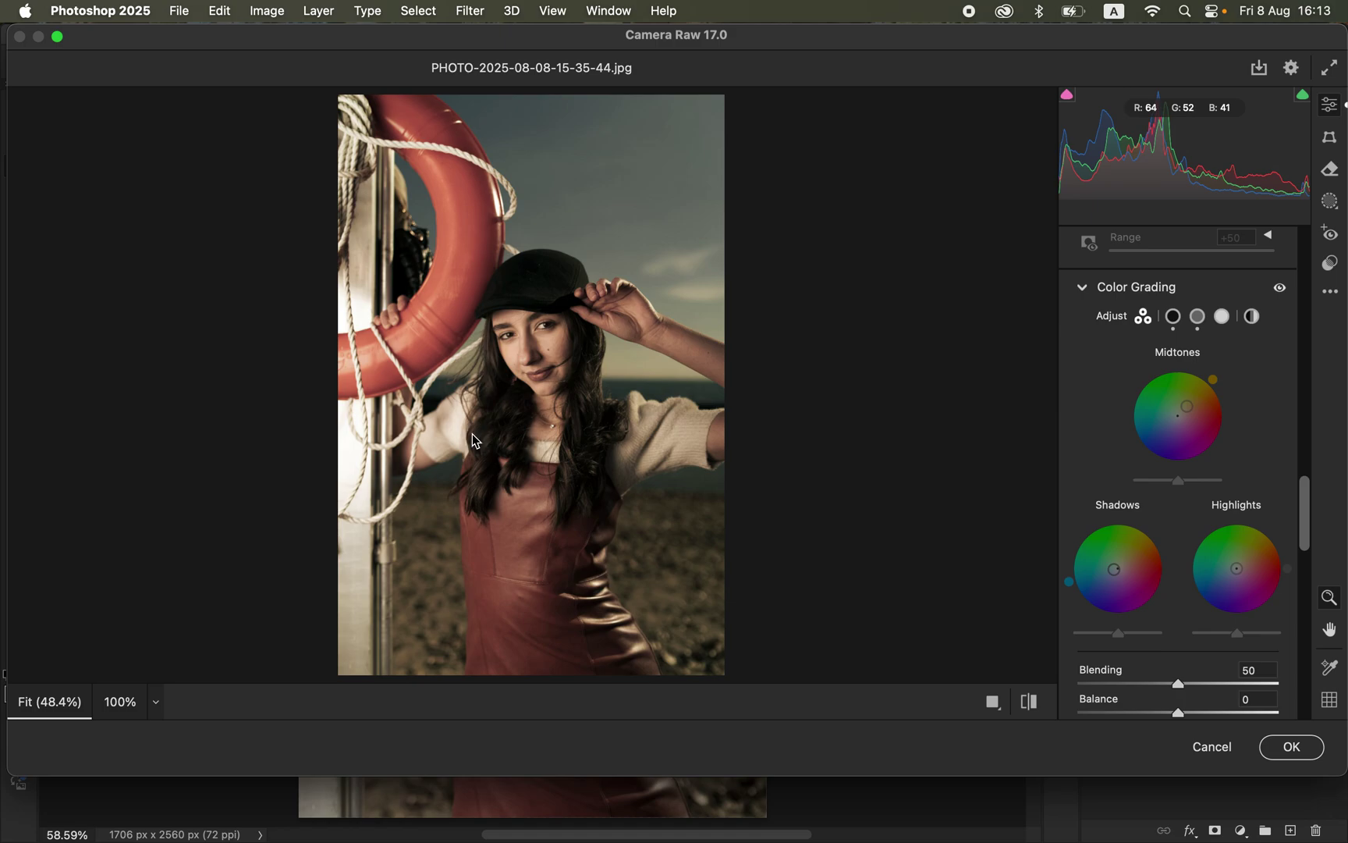
# Examine the Mixer and Point Color modes of the Color Mixer.
pyautogui.moveTo(1304, 515); pyautogui.dragTo(1311, 429)
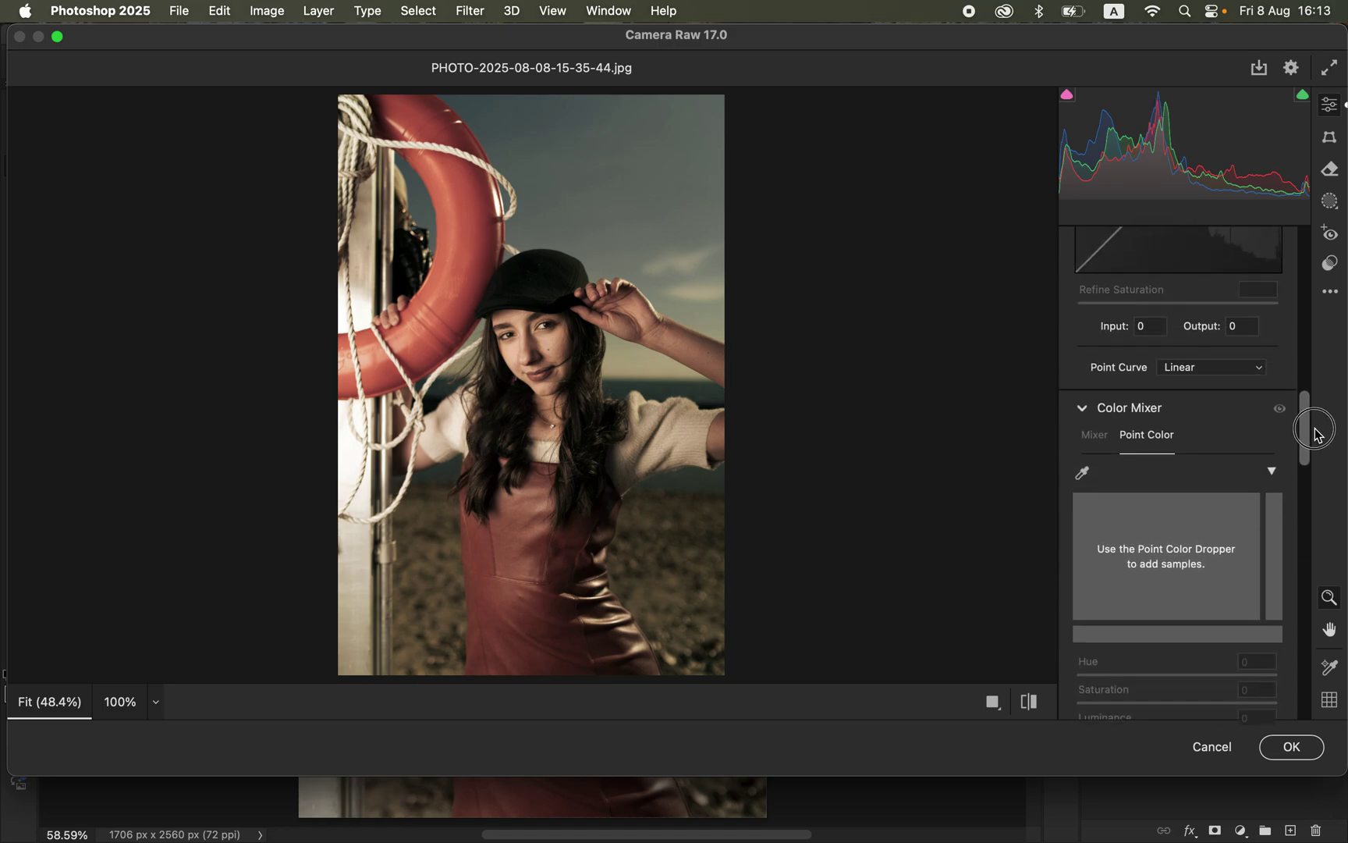
pyautogui.click(1095, 443)
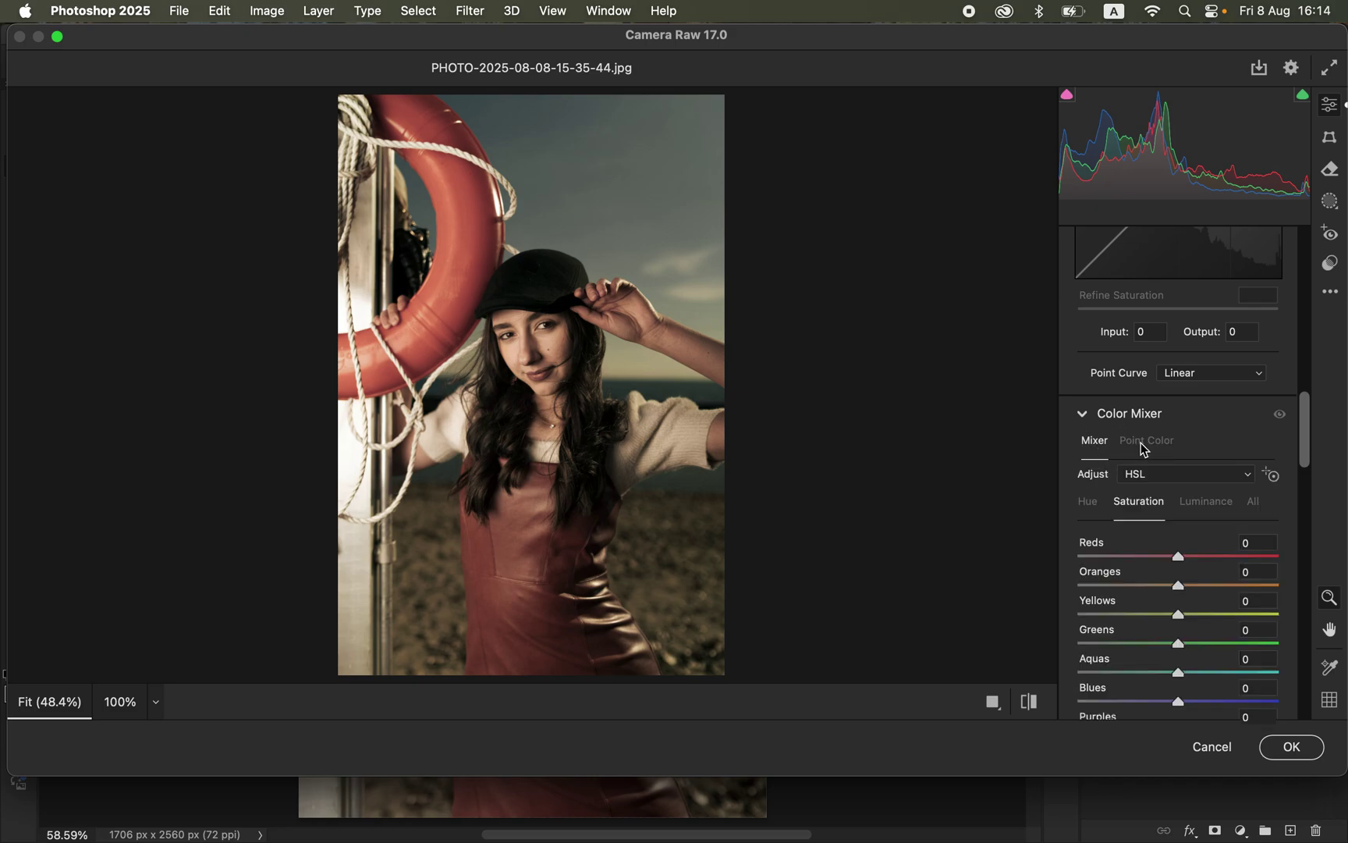
pyautogui.click(1142, 443)
pyautogui.click(1095, 445)
pyautogui.click(1144, 443)
pyautogui.click(1103, 443)
pyautogui.click(1142, 445)
pyautogui.click(1095, 443)
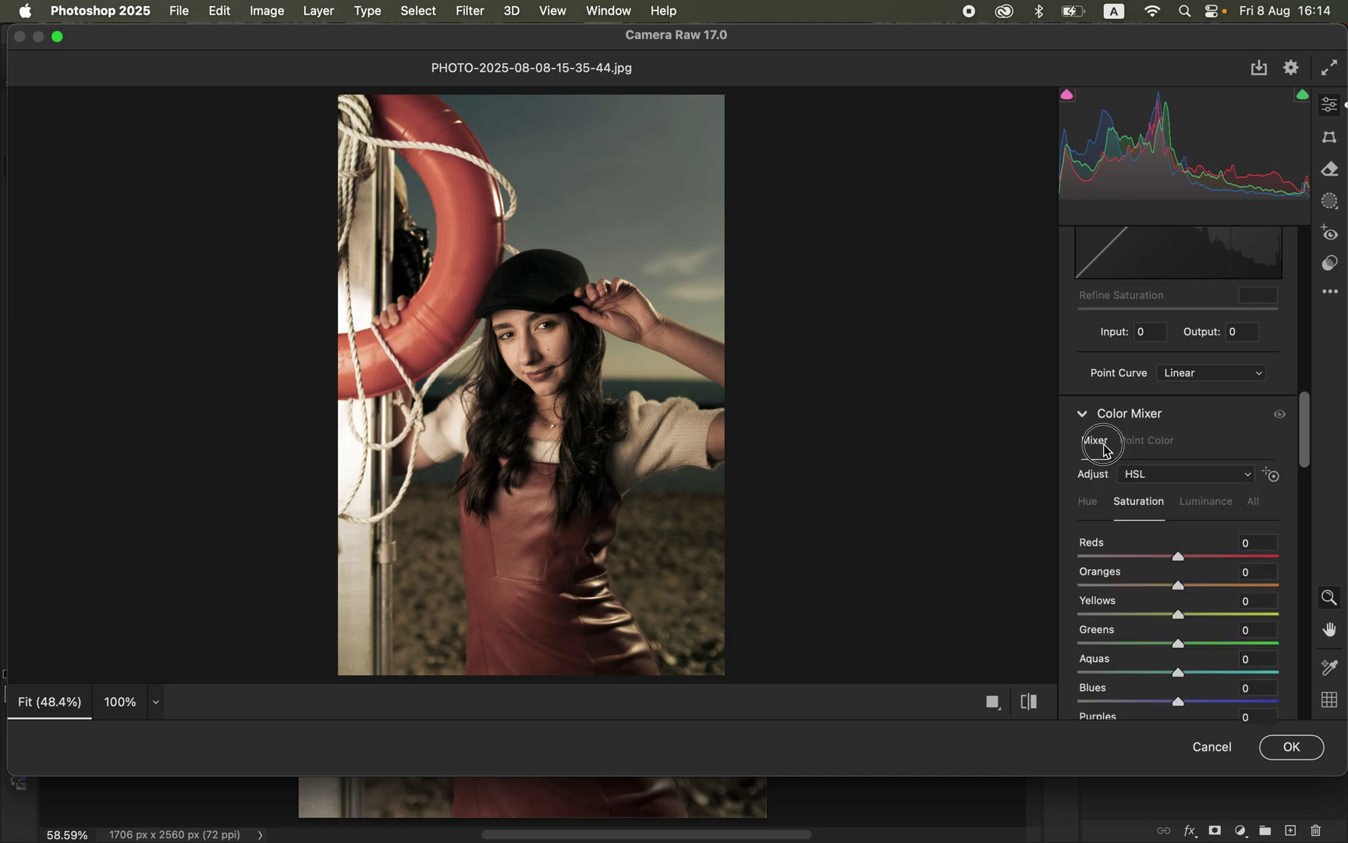
pyautogui.click(1145, 445)
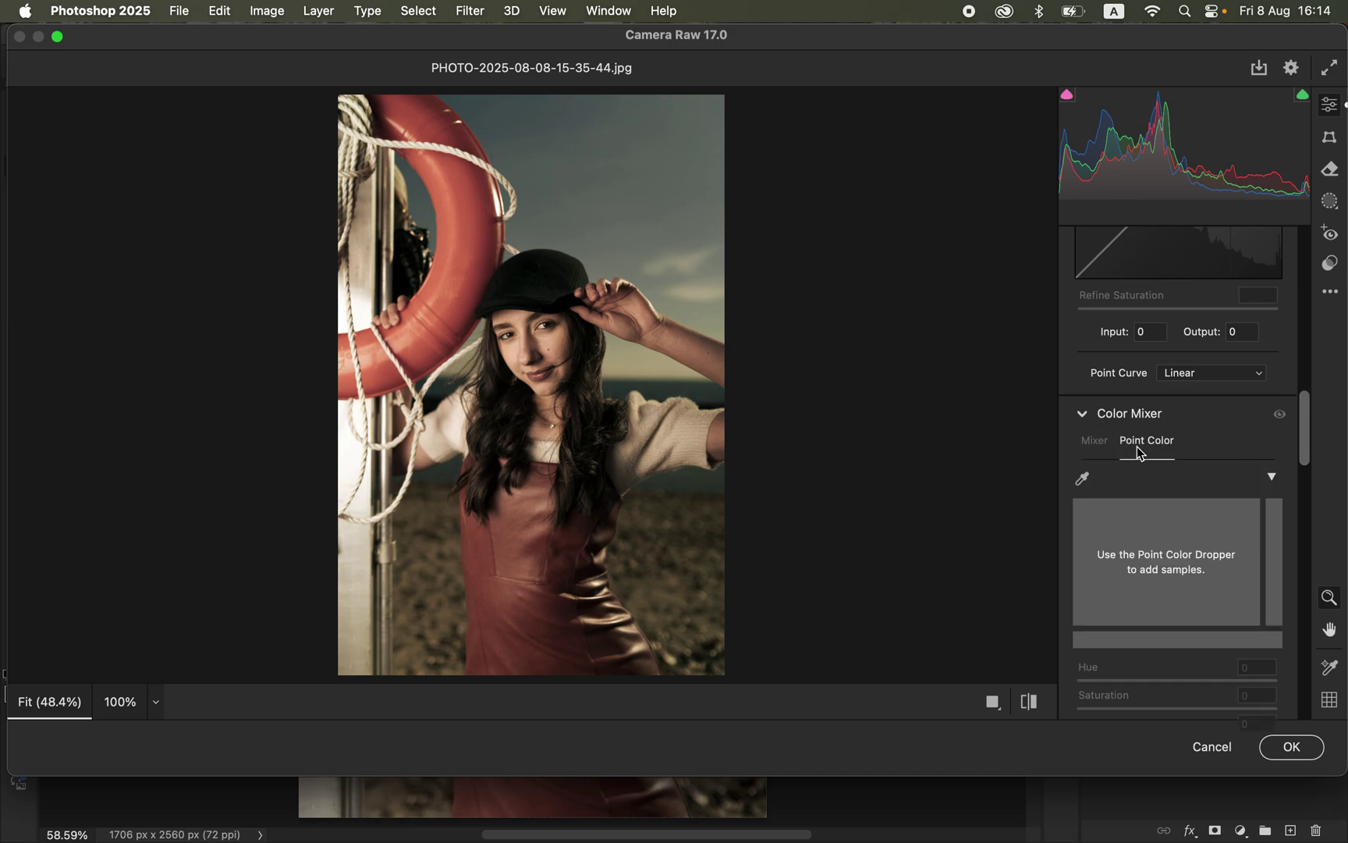
pyautogui.click(1096, 445)
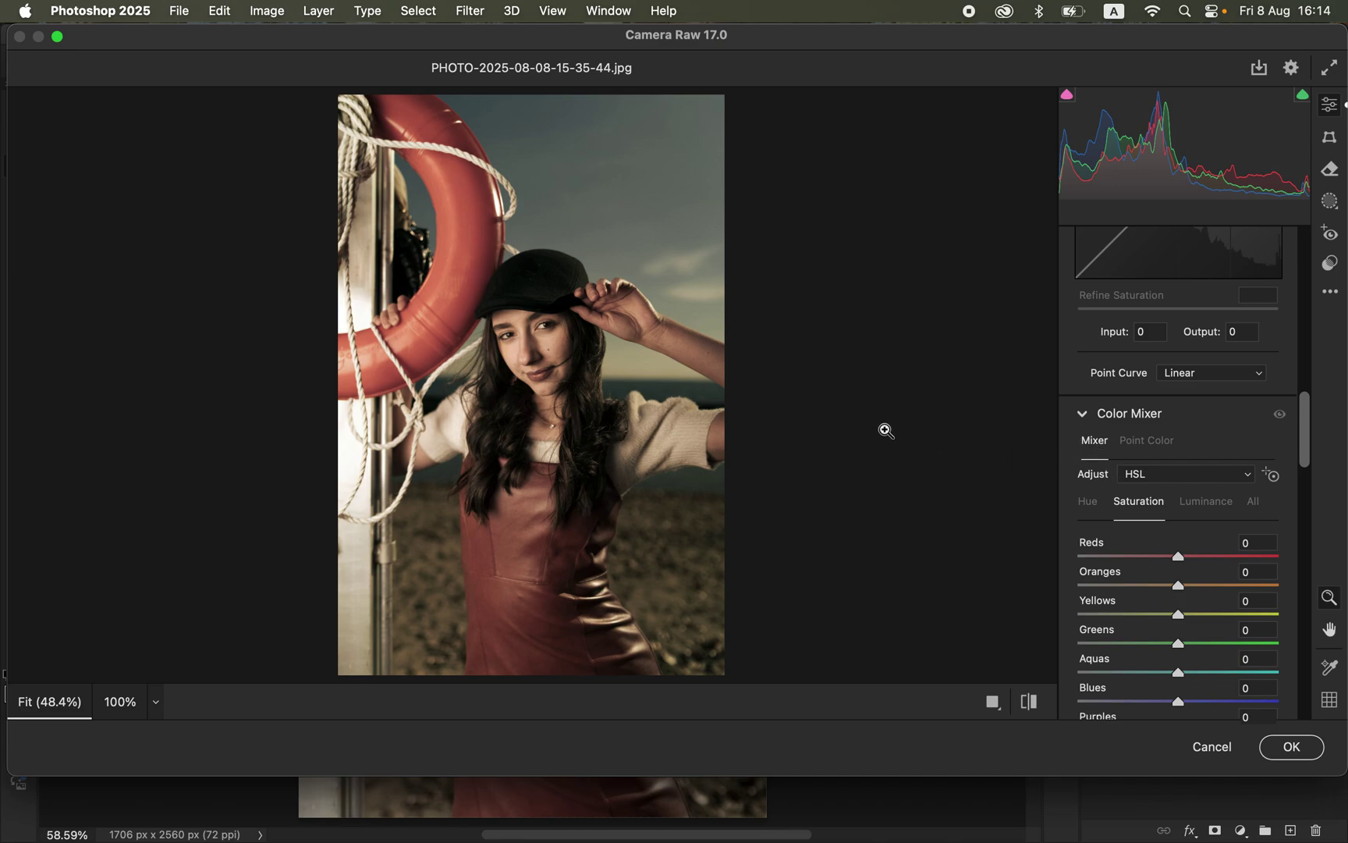
# Look through the Hue, Saturation and Luminance adjustments of the HSL mixer.
pyautogui.scroll(-5, 1307, 447)
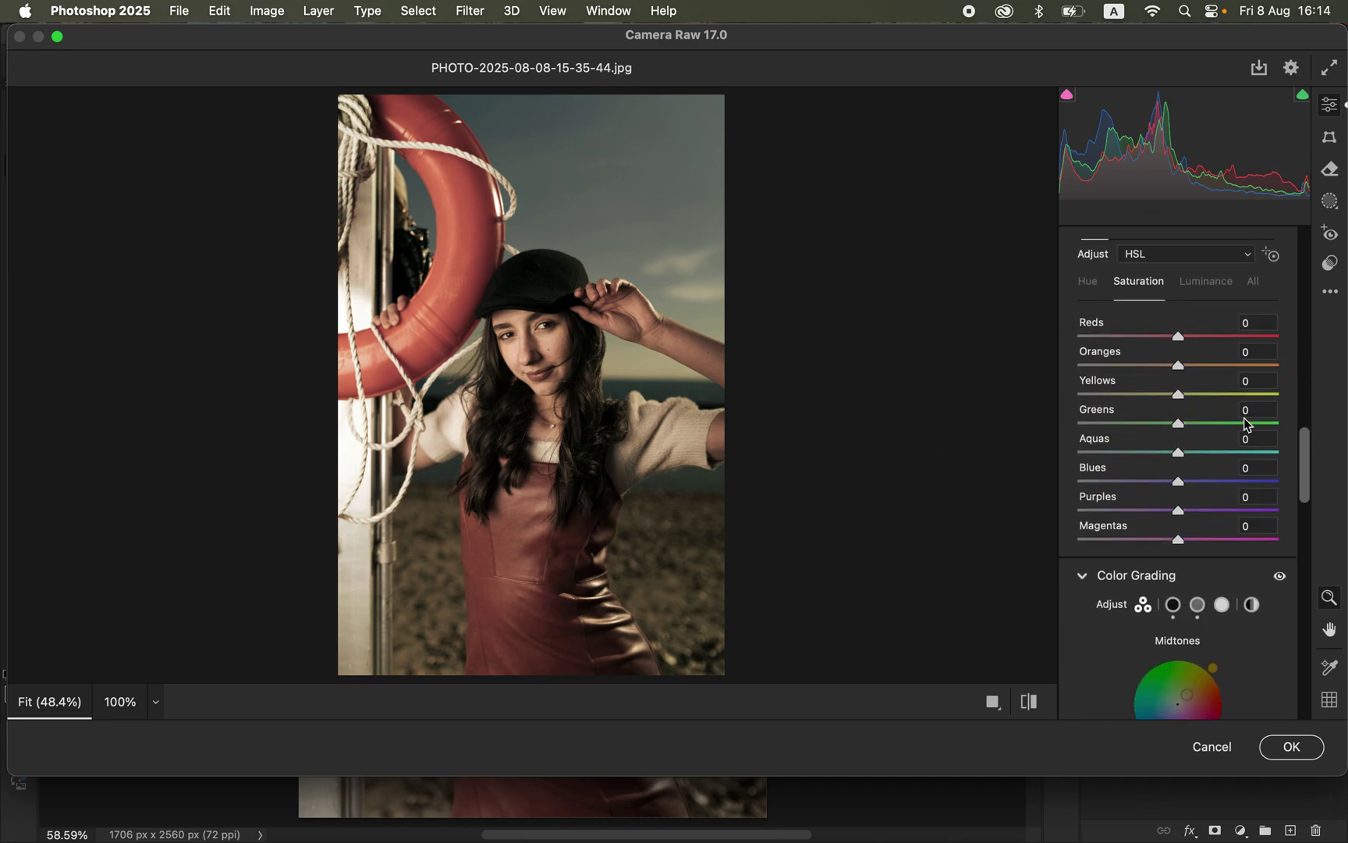
pyautogui.click(1088, 284)
pyautogui.click(1138, 283)
pyautogui.click(1205, 282)
pyautogui.click(1089, 285)
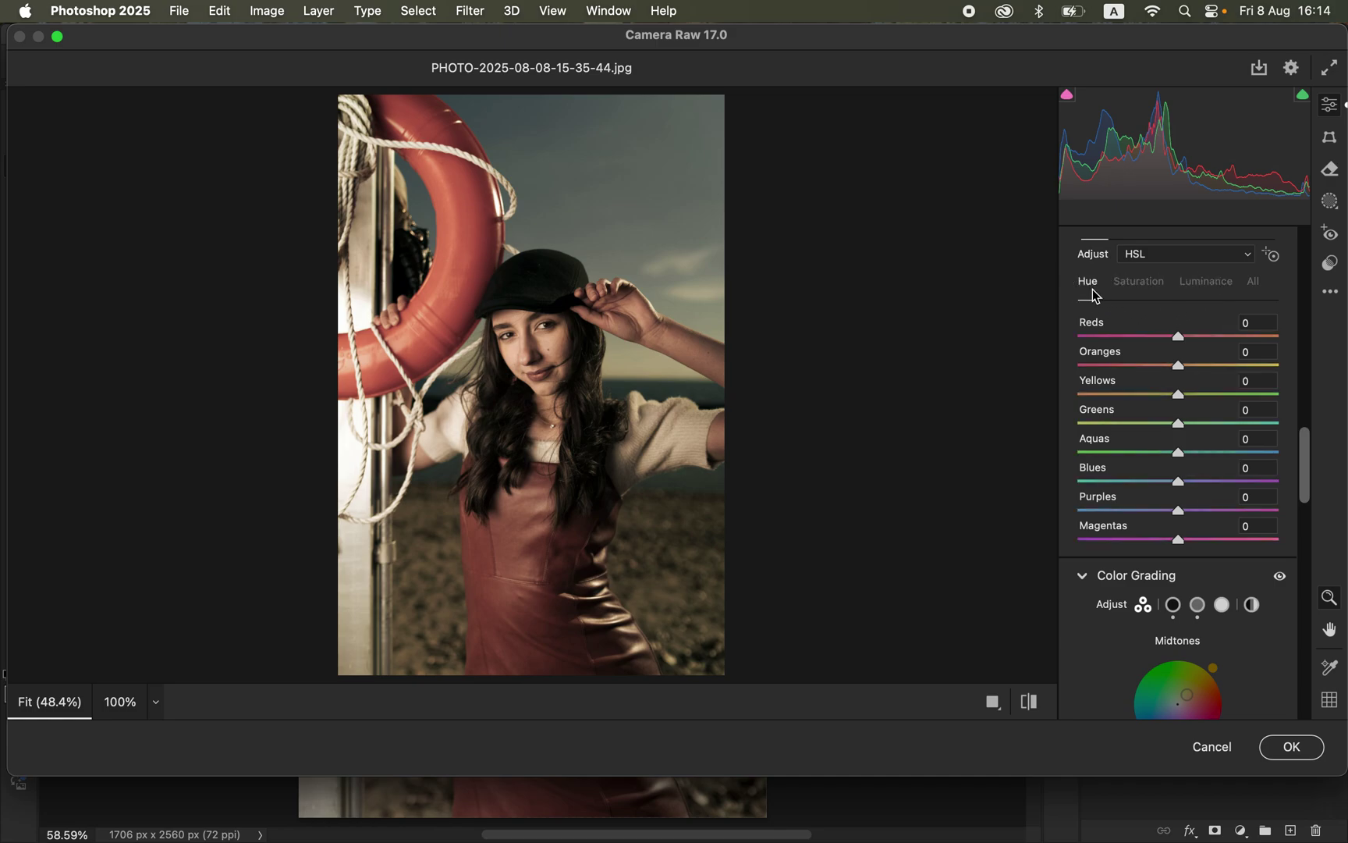
pyautogui.click(1141, 284)
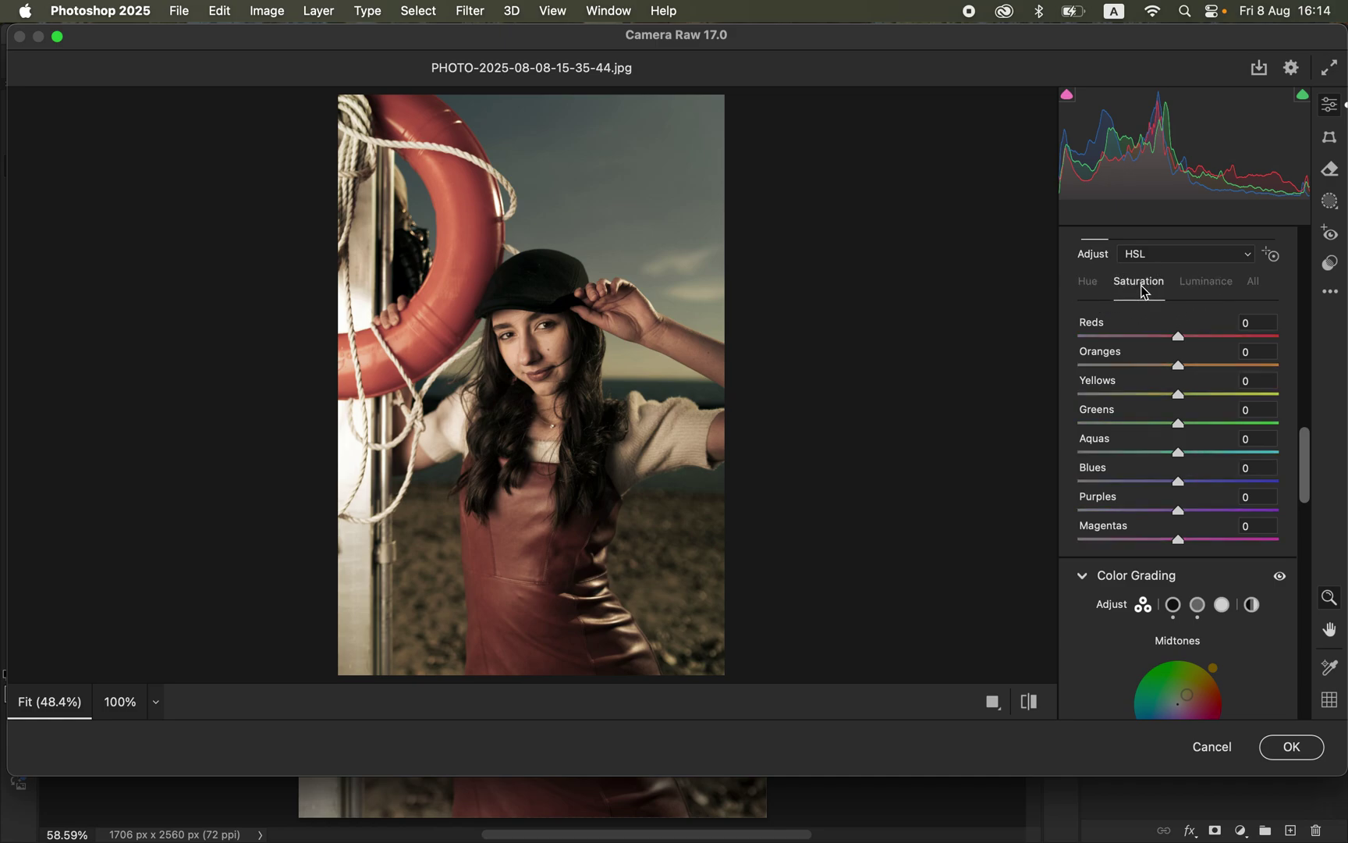
pyautogui.click(1208, 287)
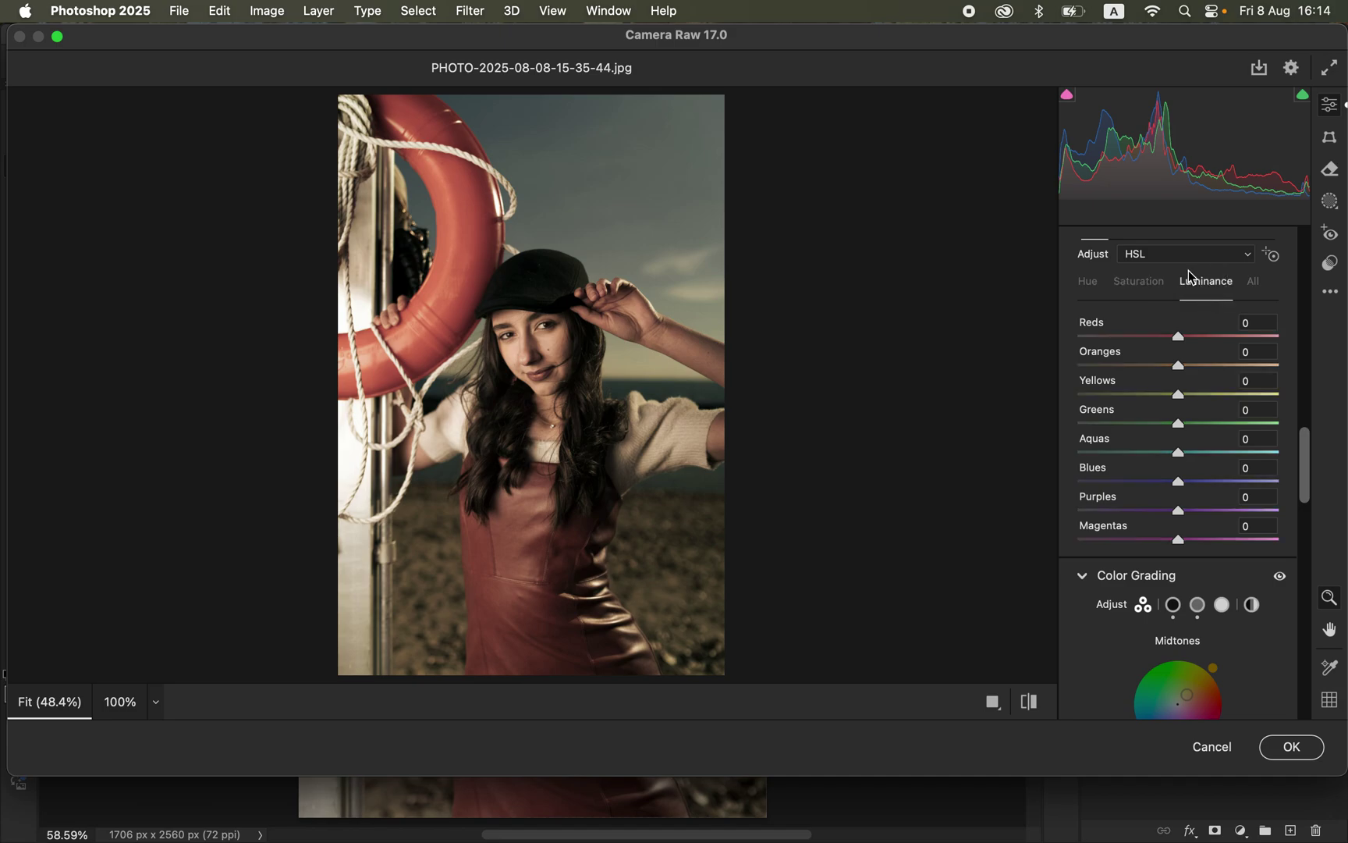
# Set the HSL saturation of Reds to +8, Blues to +8 and Oranges to +3, and compare before and after.
pyautogui.click(1144, 290)
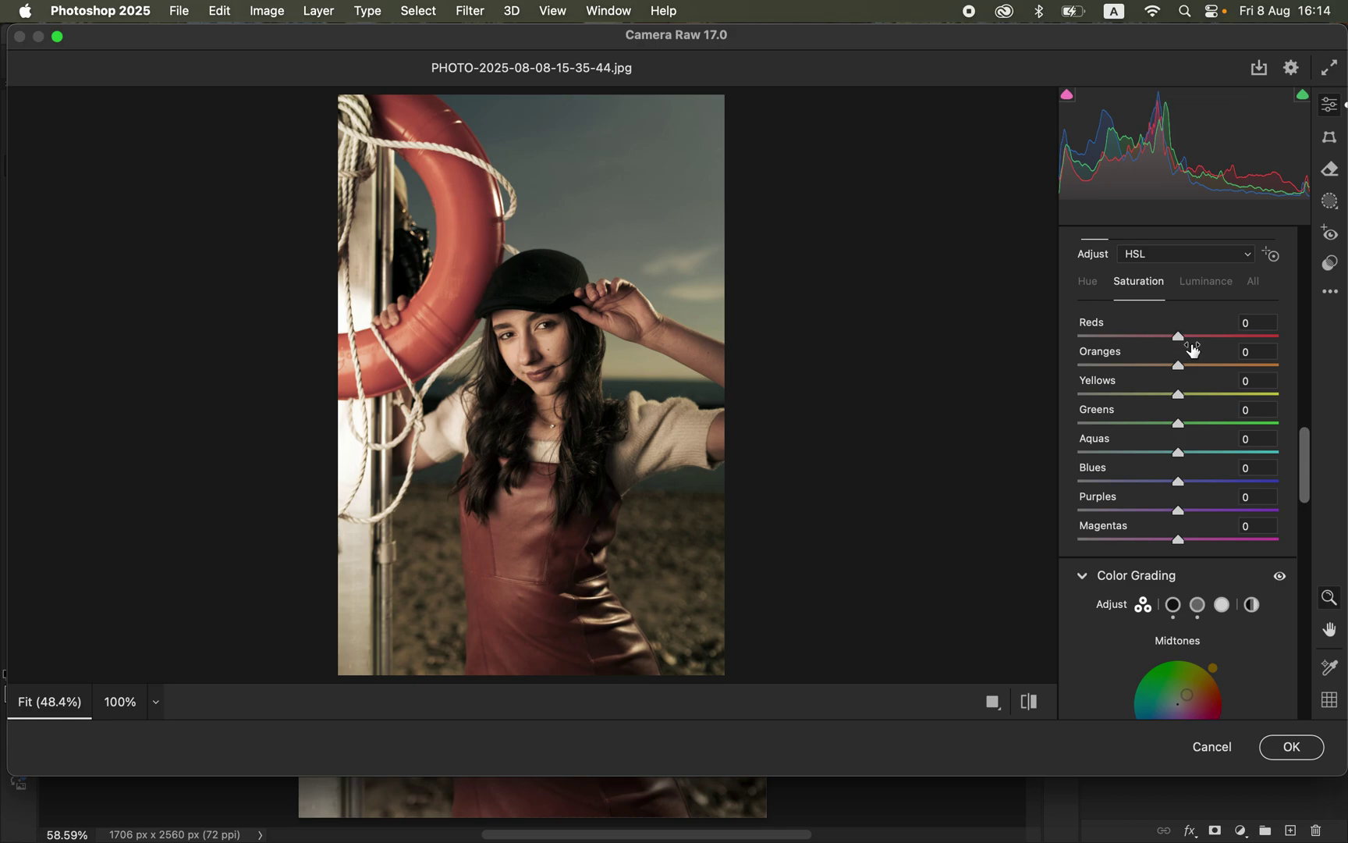
pyautogui.moveTo(1182, 343); pyautogui.dragTo(1189, 345)
pyautogui.moveTo(1186, 492); pyautogui.dragTo(1195, 486)
pyautogui.moveTo(1180, 366); pyautogui.dragTo(1182, 367)
pyautogui.click(1031, 706)
pyautogui.click(1039, 714)
# Sample the sky above the cap as a point color and set its saturation to +54.
pyautogui.scroll(5, 1309, 488)
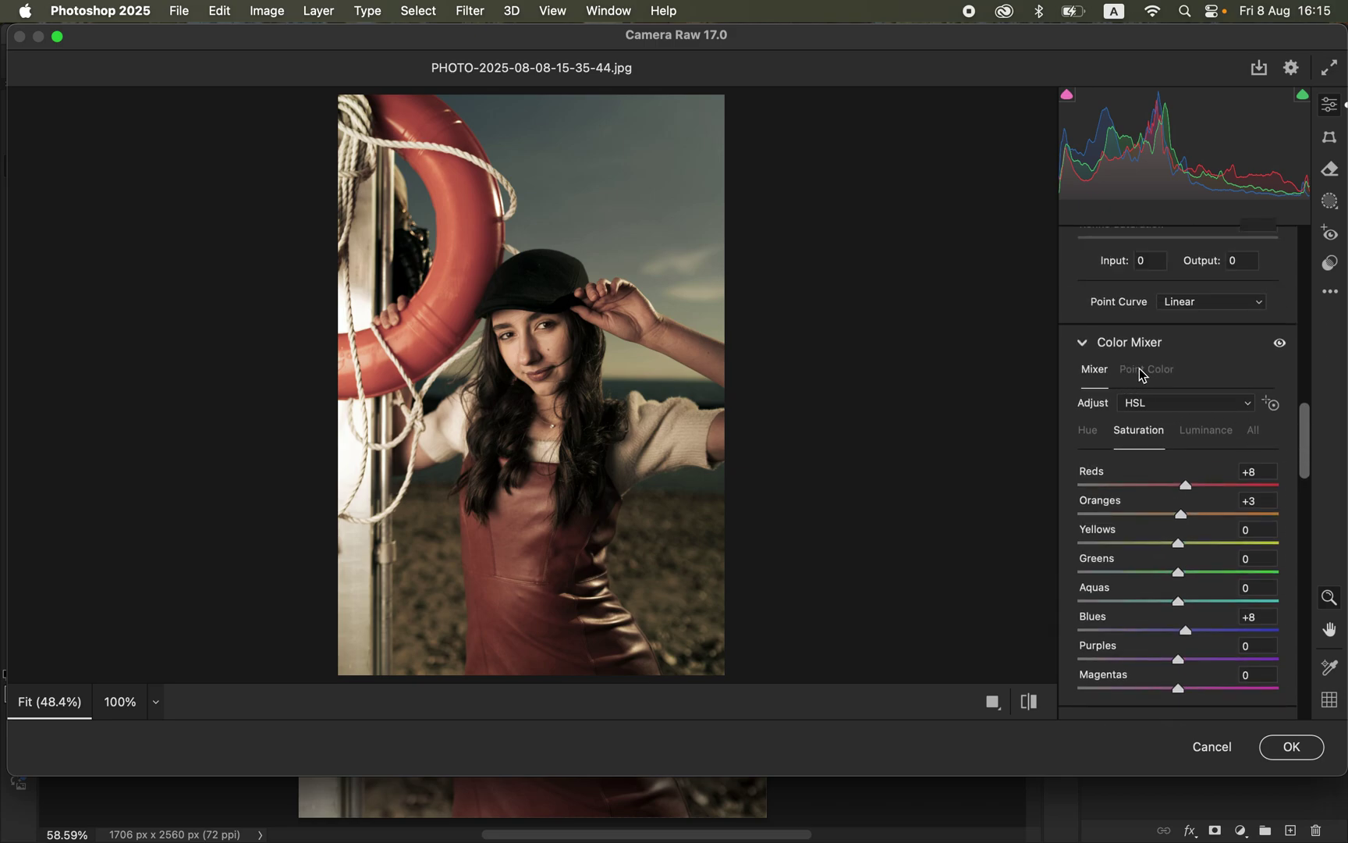
pyautogui.click(1143, 372)
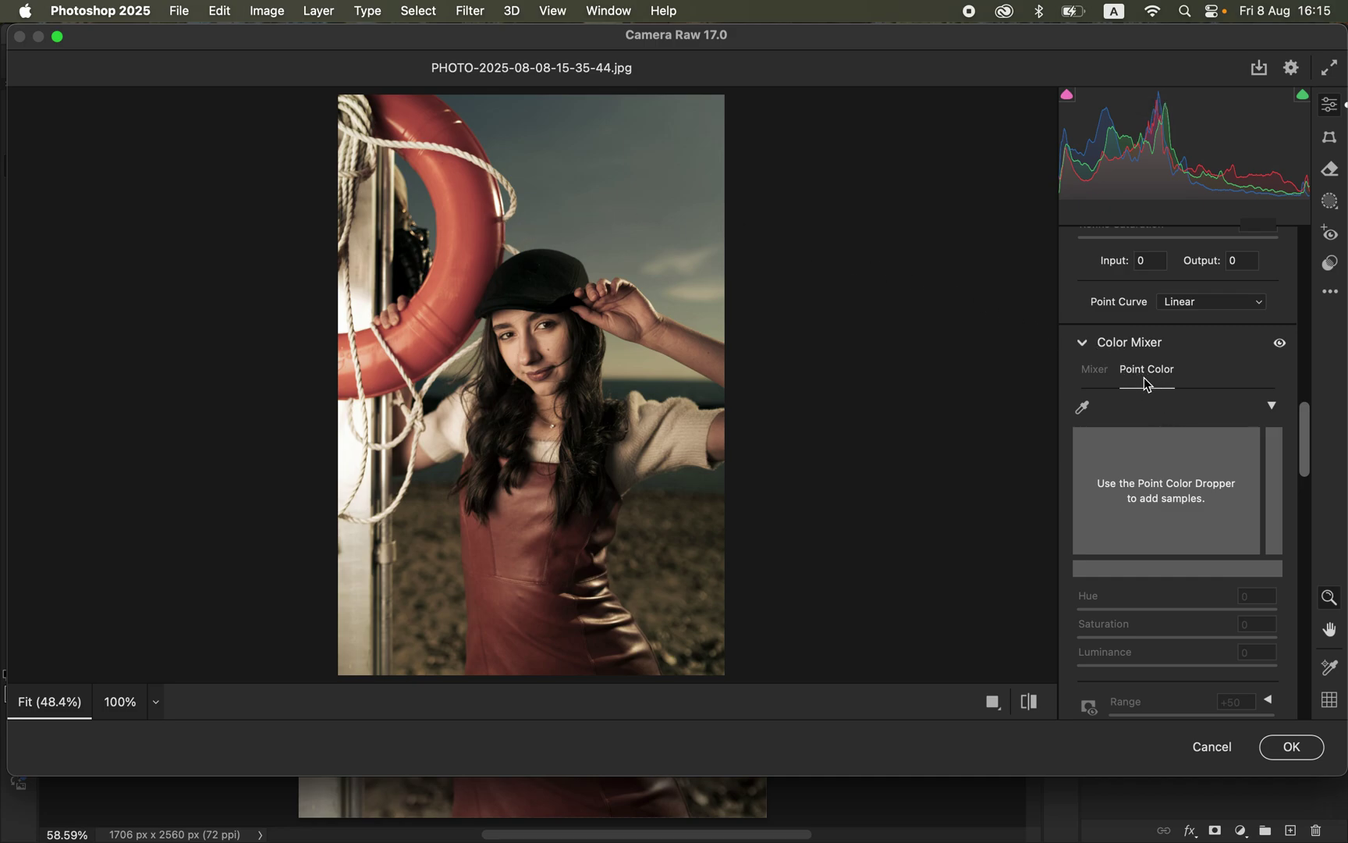
pyautogui.click(1083, 411)
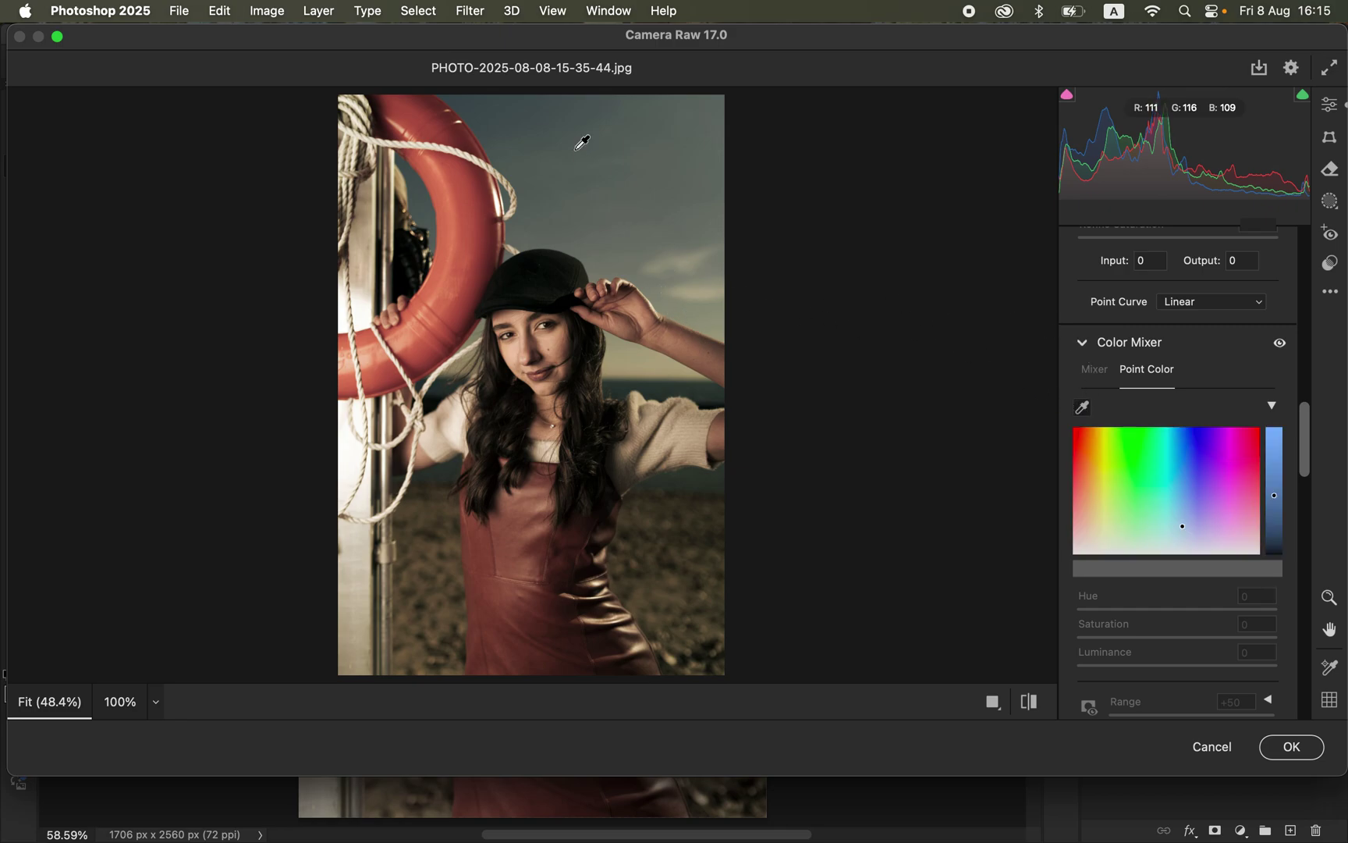
pyautogui.click(574, 214)
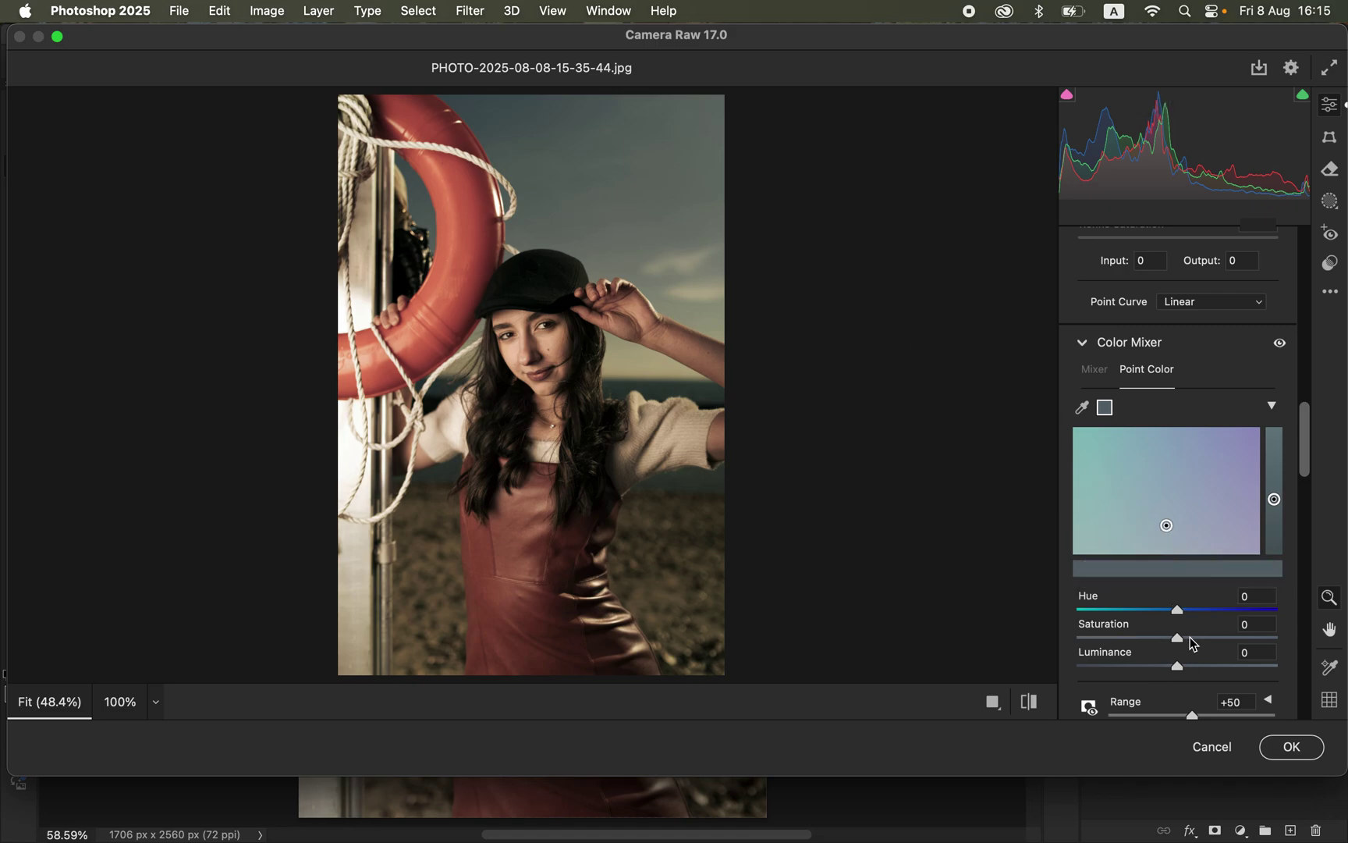
pyautogui.moveTo(1180, 638); pyautogui.dragTo(1230, 637)
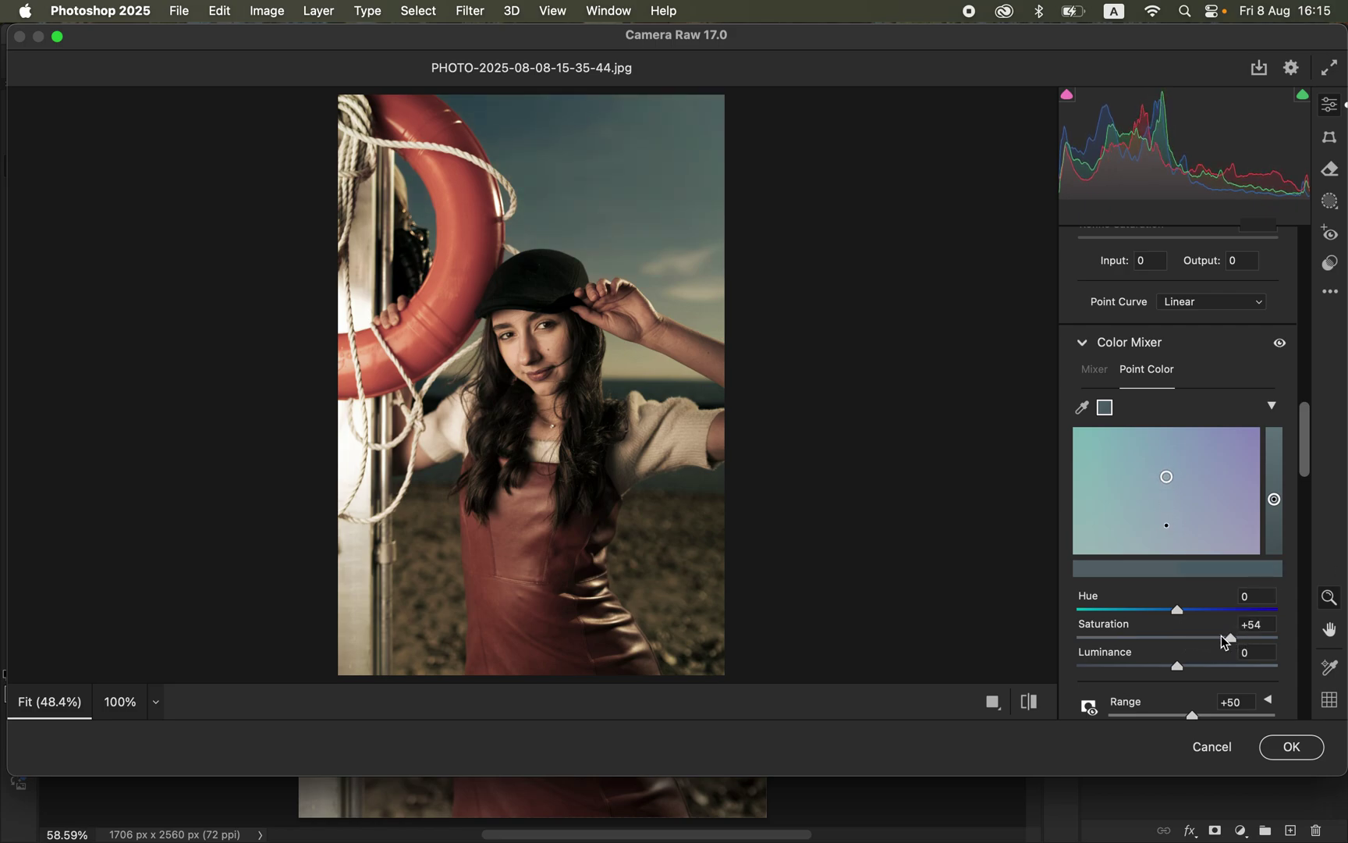
# Sample the darker sky near the photo's upper edge as a second point color and set its saturation to +57.
pyautogui.click(1083, 410)
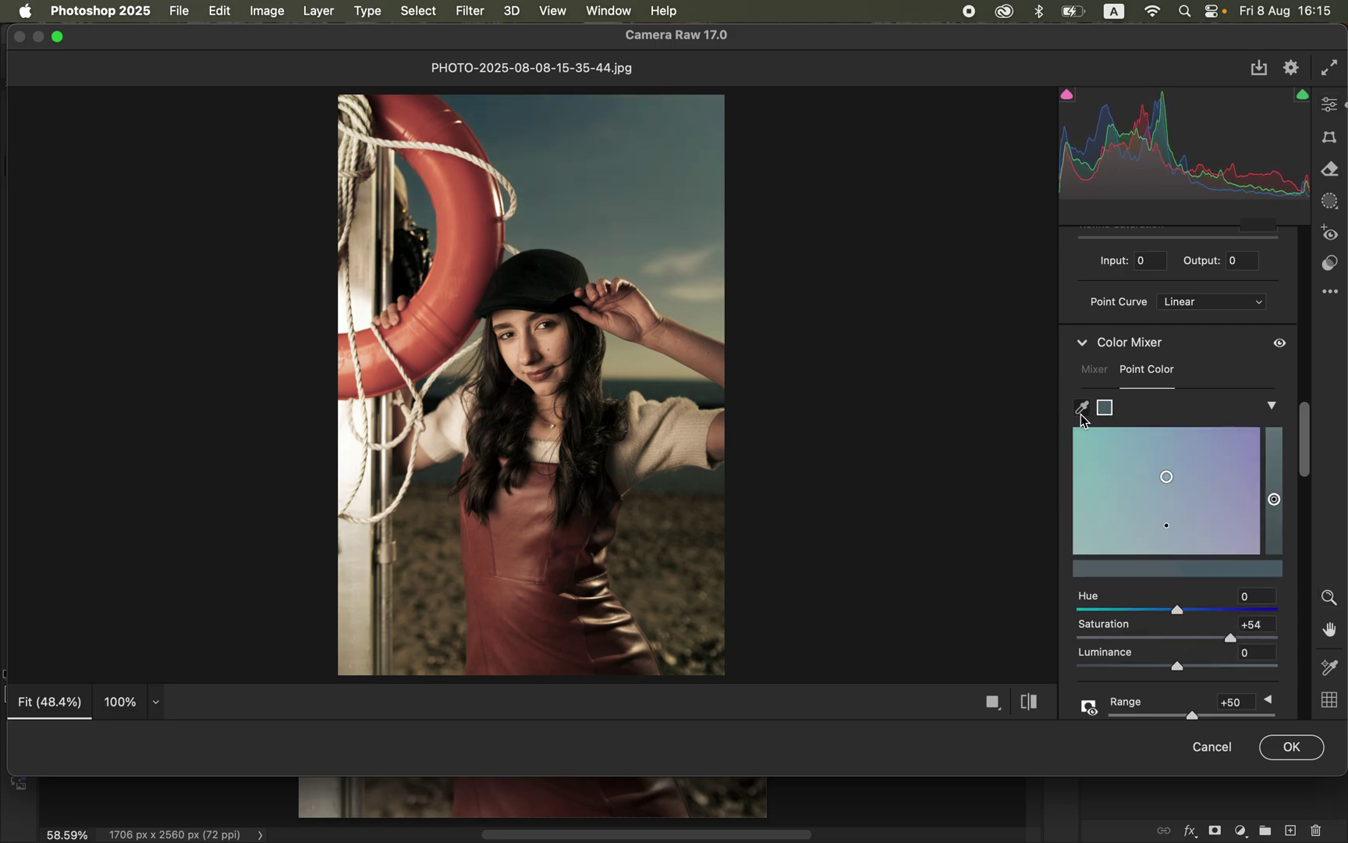
pyautogui.click(536, 127)
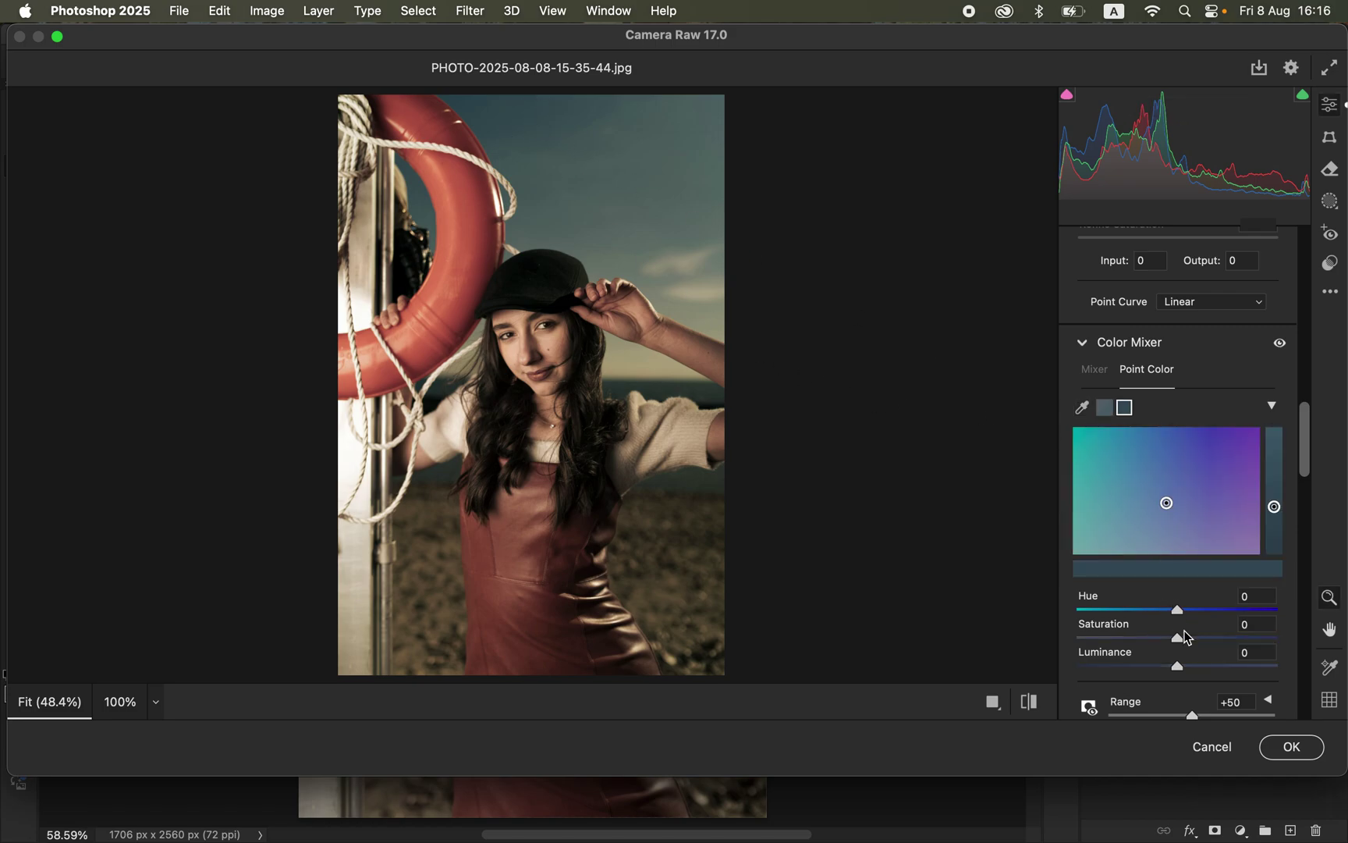
pyautogui.moveTo(1192, 636)
pyautogui.mouseDown()
pyautogui.moveTo(1268, 646)
pyautogui.moveTo(1211, 646)
pyautogui.moveTo(1239, 647)
pyautogui.mouseUp()
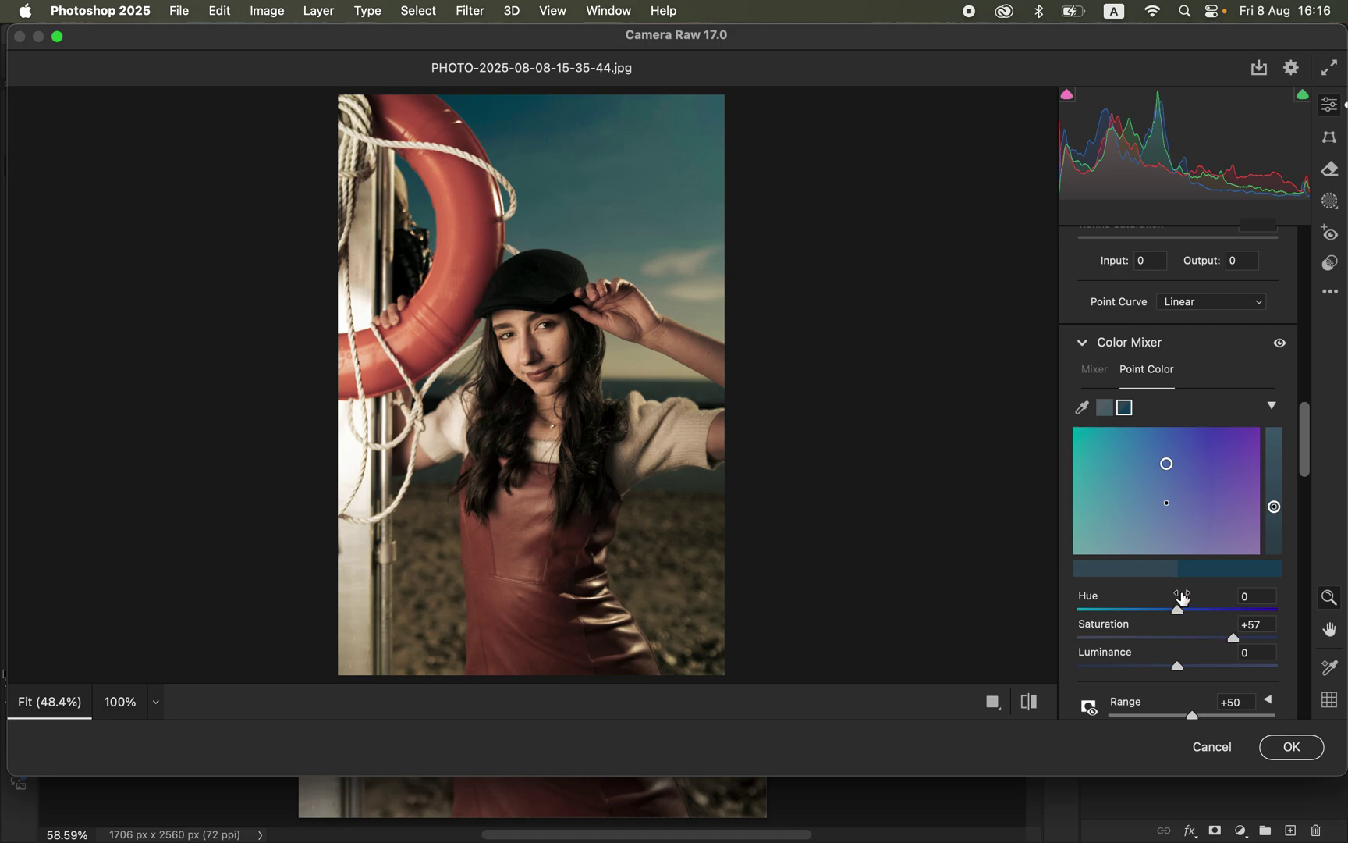
# Sample the red of the lifebuoy as a point color and set its saturation to +43.
pyautogui.click(1084, 411)
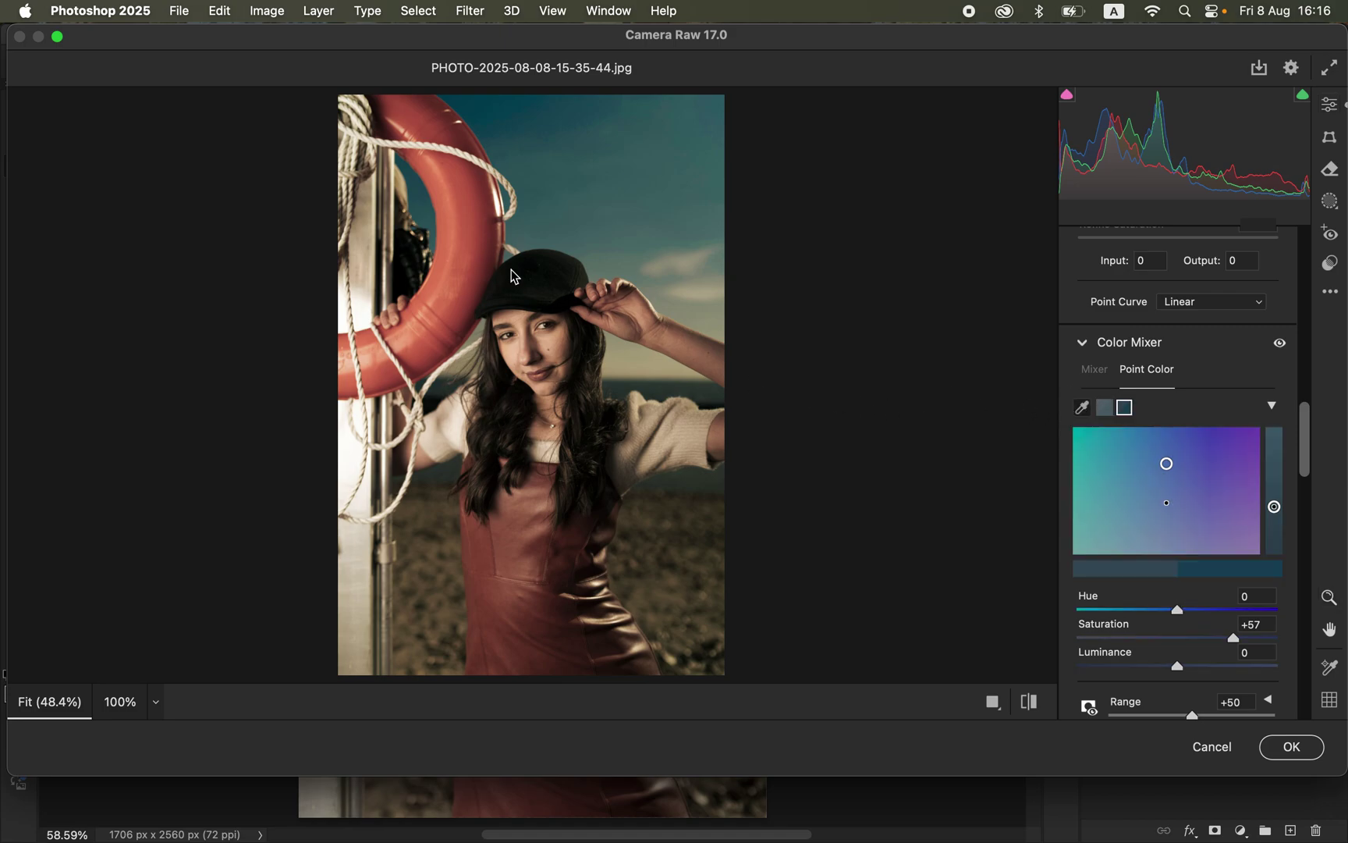
pyautogui.click(485, 244)
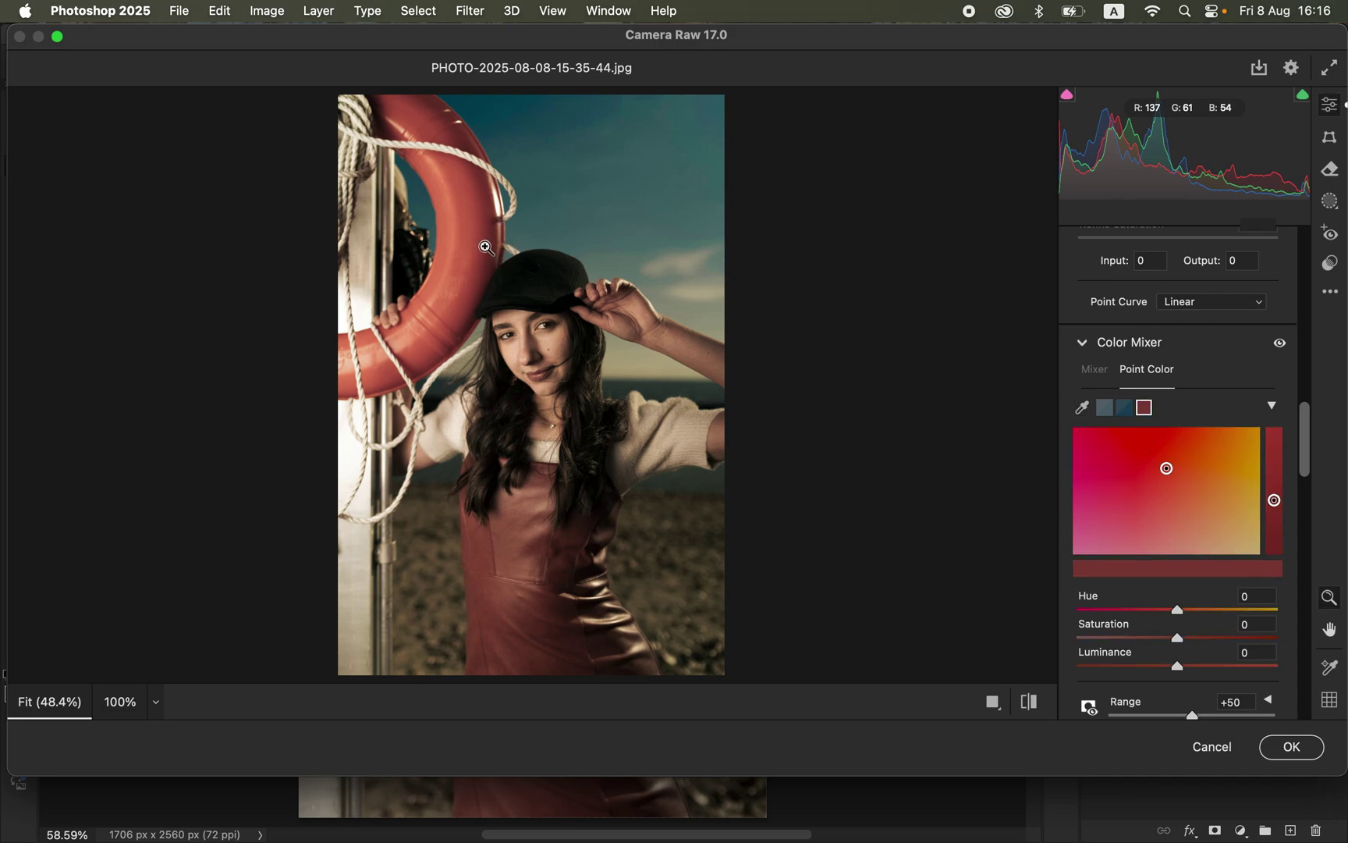
pyautogui.moveTo(1191, 641); pyautogui.dragTo(1223, 646)
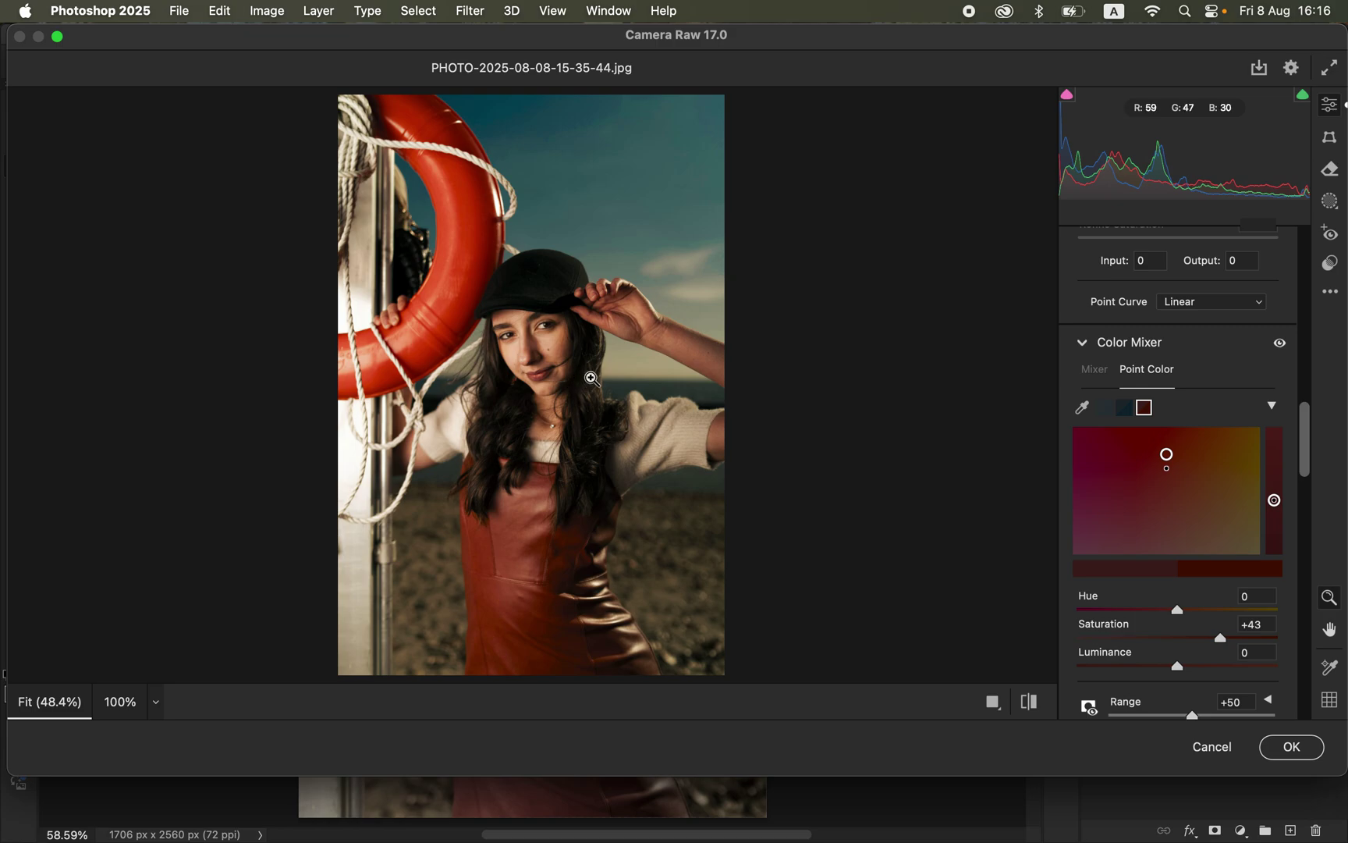
# Sample the skin on the woman's cheek as a point color and set its saturation to +7.
pyautogui.click(1082, 408)
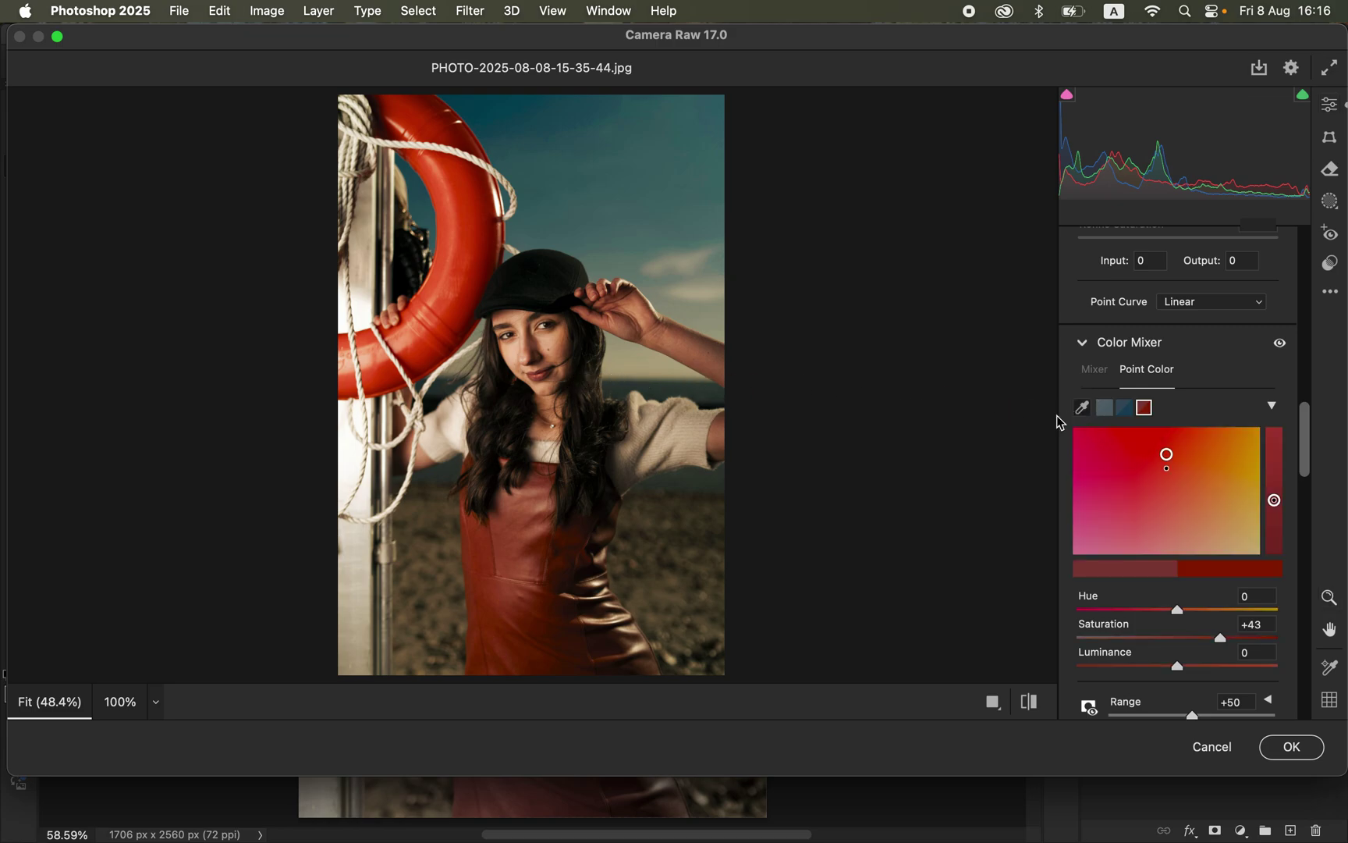
pyautogui.click(557, 337)
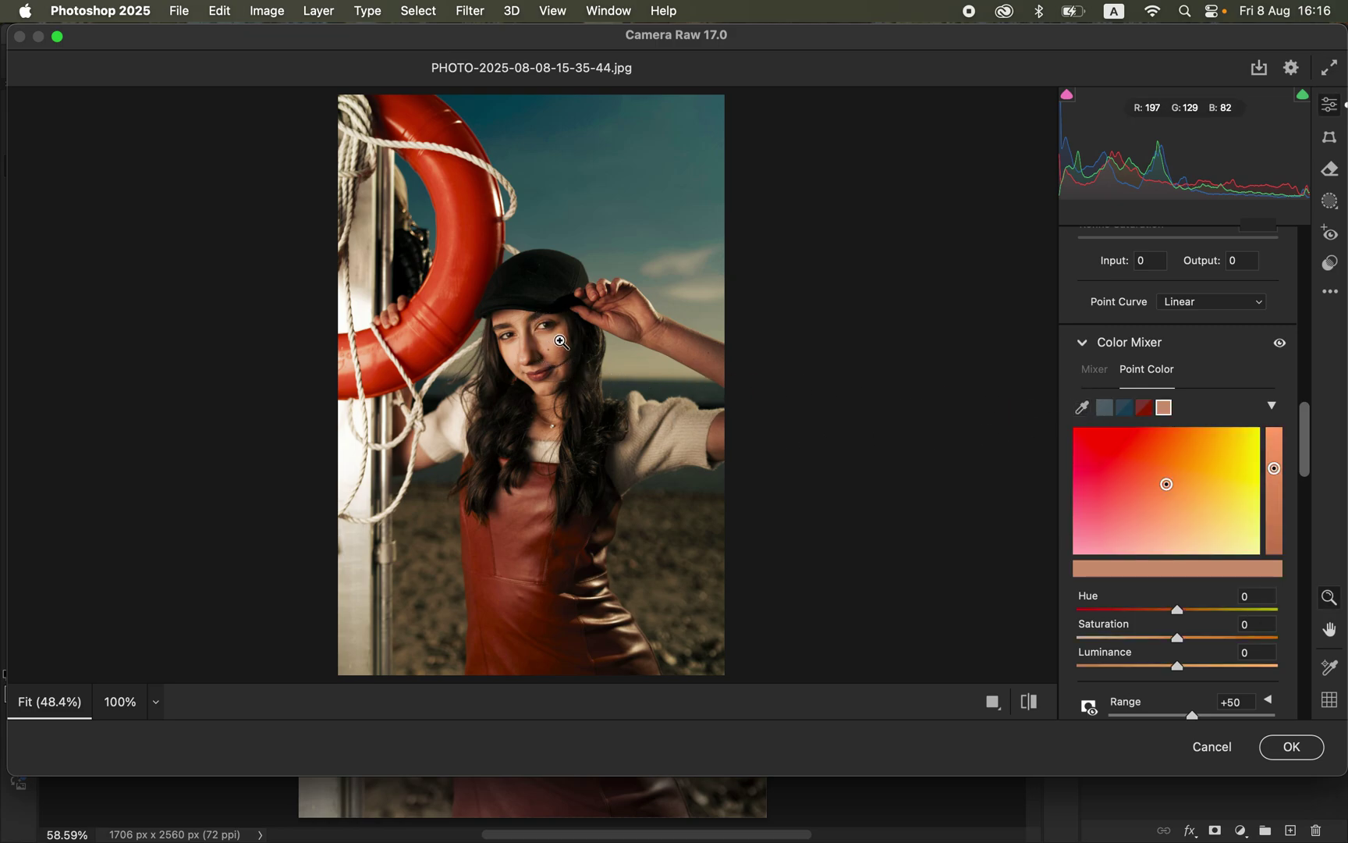
pyautogui.moveTo(1181, 640); pyautogui.dragTo(1184, 642)
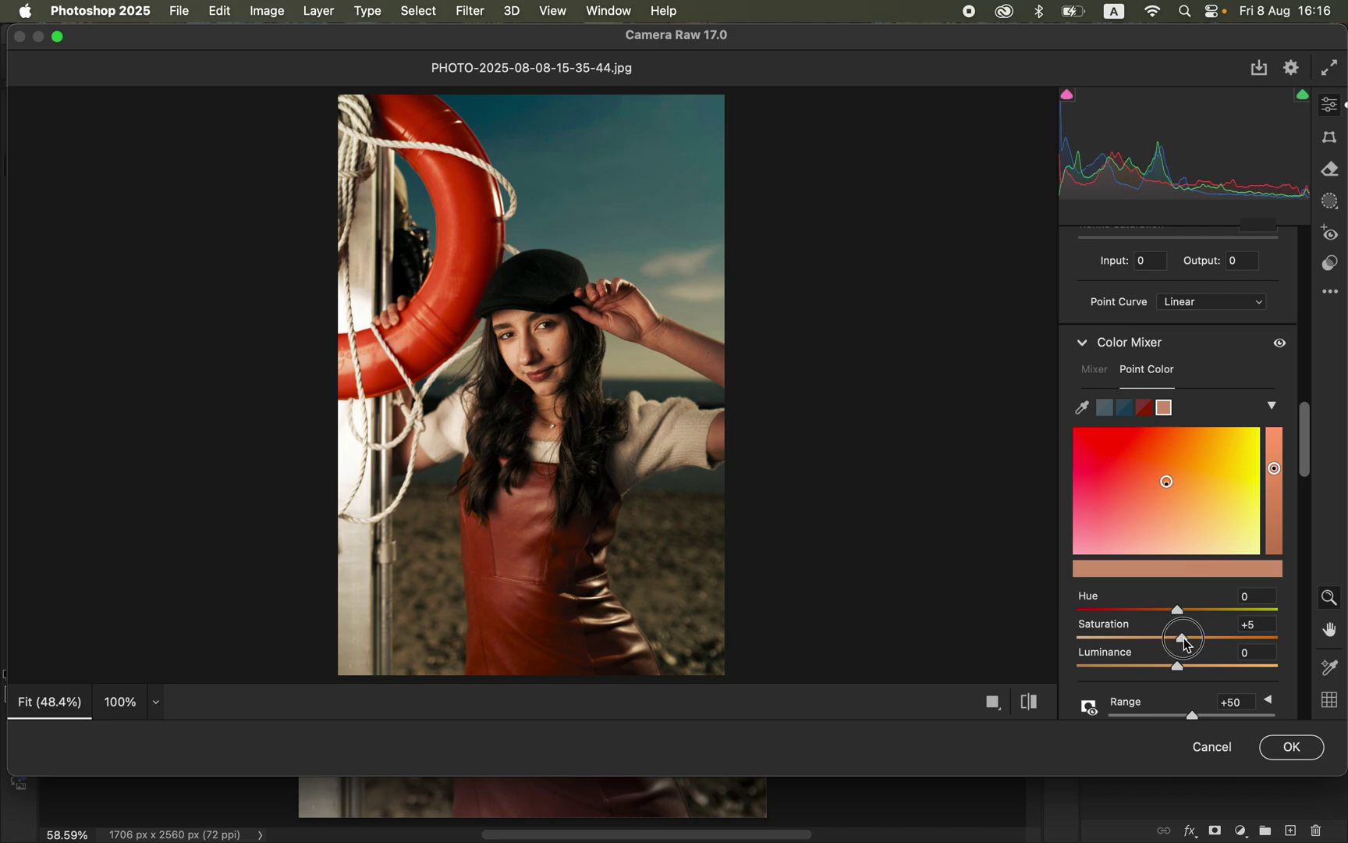
pyautogui.moveTo(1186, 643); pyautogui.dragTo(1189, 643)
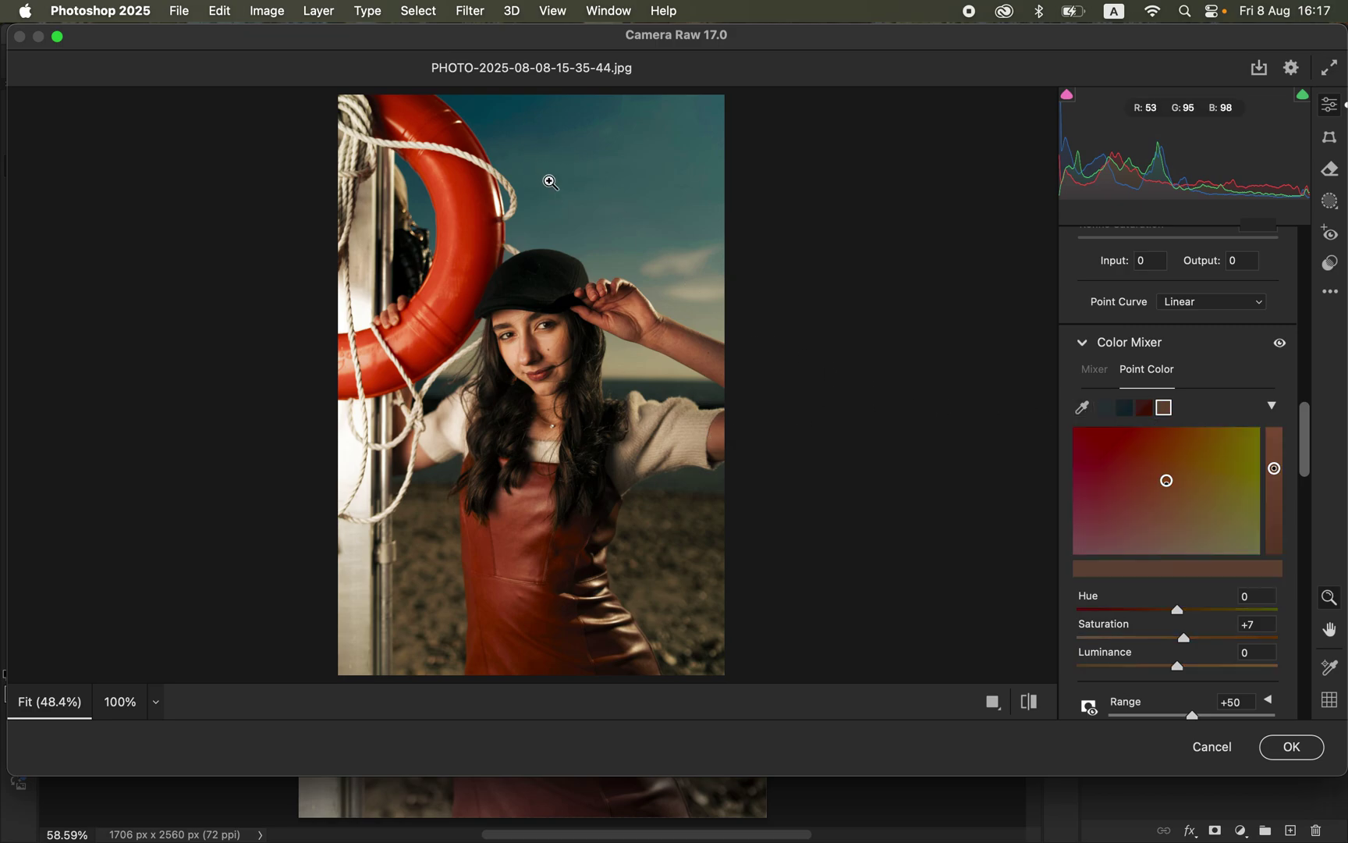
# Fine-tune the hue of the second sky point color, compare before and after, and apply the Camera Raw Filter.
pyautogui.click(1124, 409)
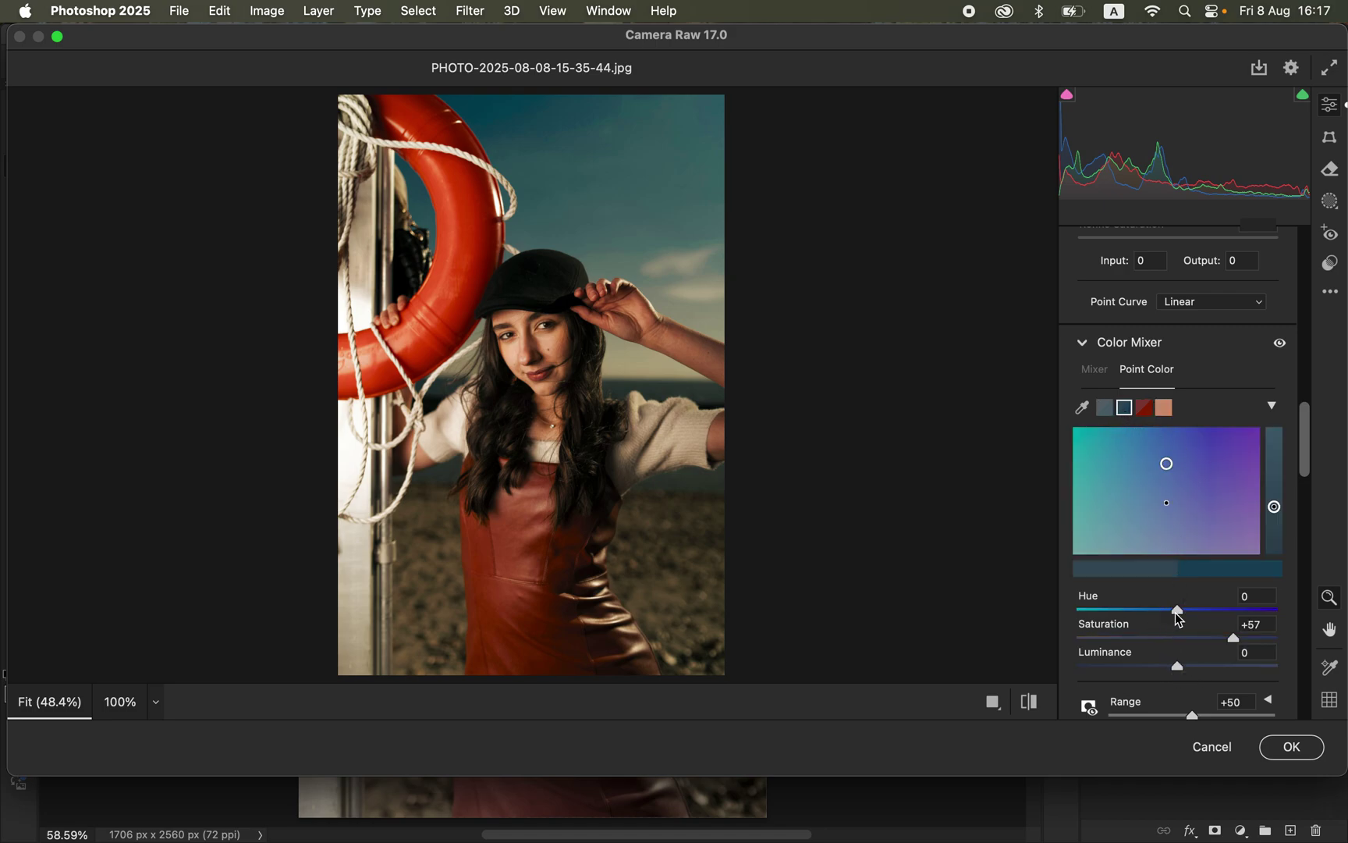
pyautogui.moveTo(1178, 615); pyautogui.dragTo(1175, 616)
pyautogui.click(1031, 702)
pyautogui.click(1031, 702)
pyautogui.click(1032, 703)
pyautogui.click(1031, 703)
pyautogui.click(1289, 748)
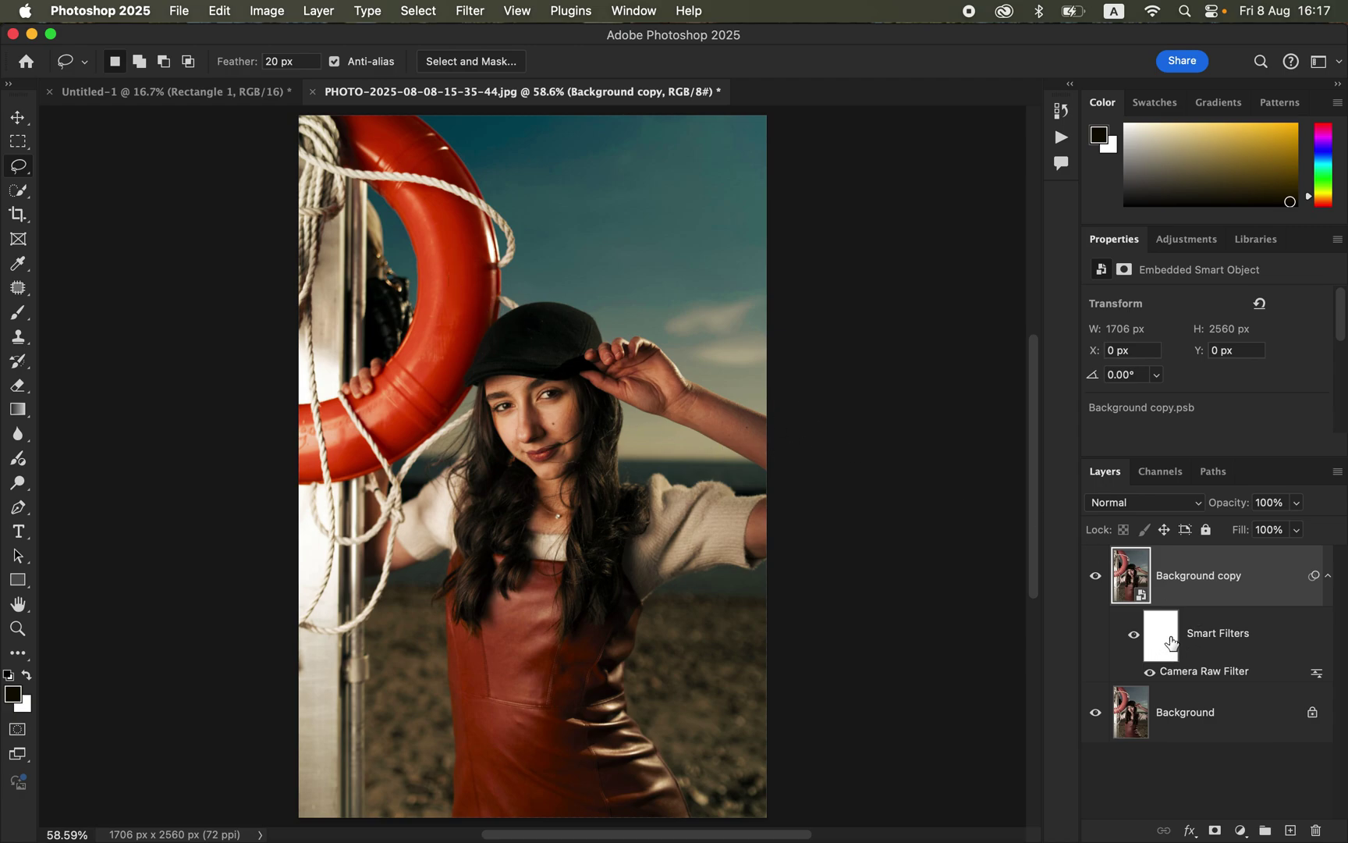
# Reopen the Camera Raw smart filter to review its saved settings, and confirm it.
pyautogui.click(1210, 677)
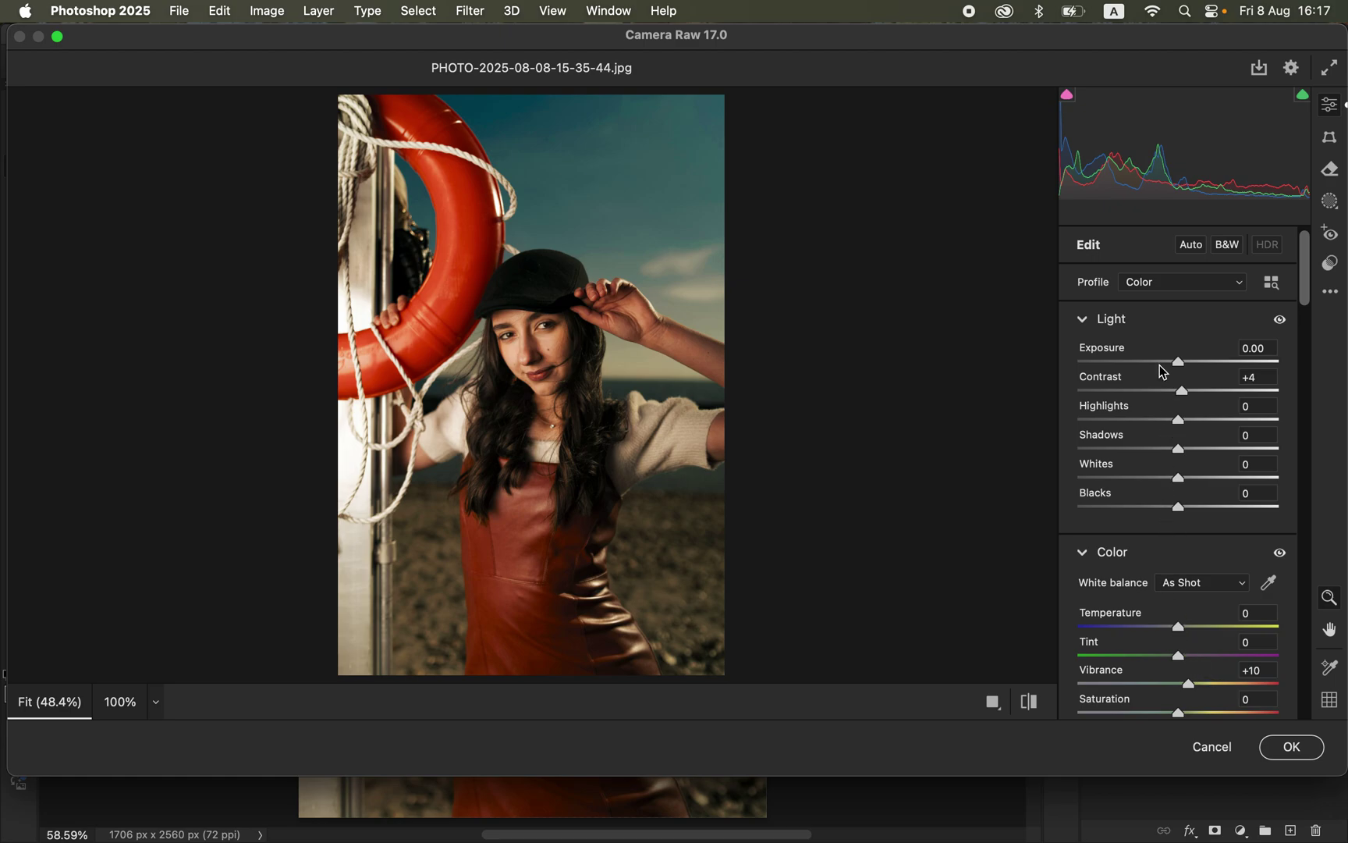
pyautogui.moveTo(1301, 301); pyautogui.dragTo(1295, 480)
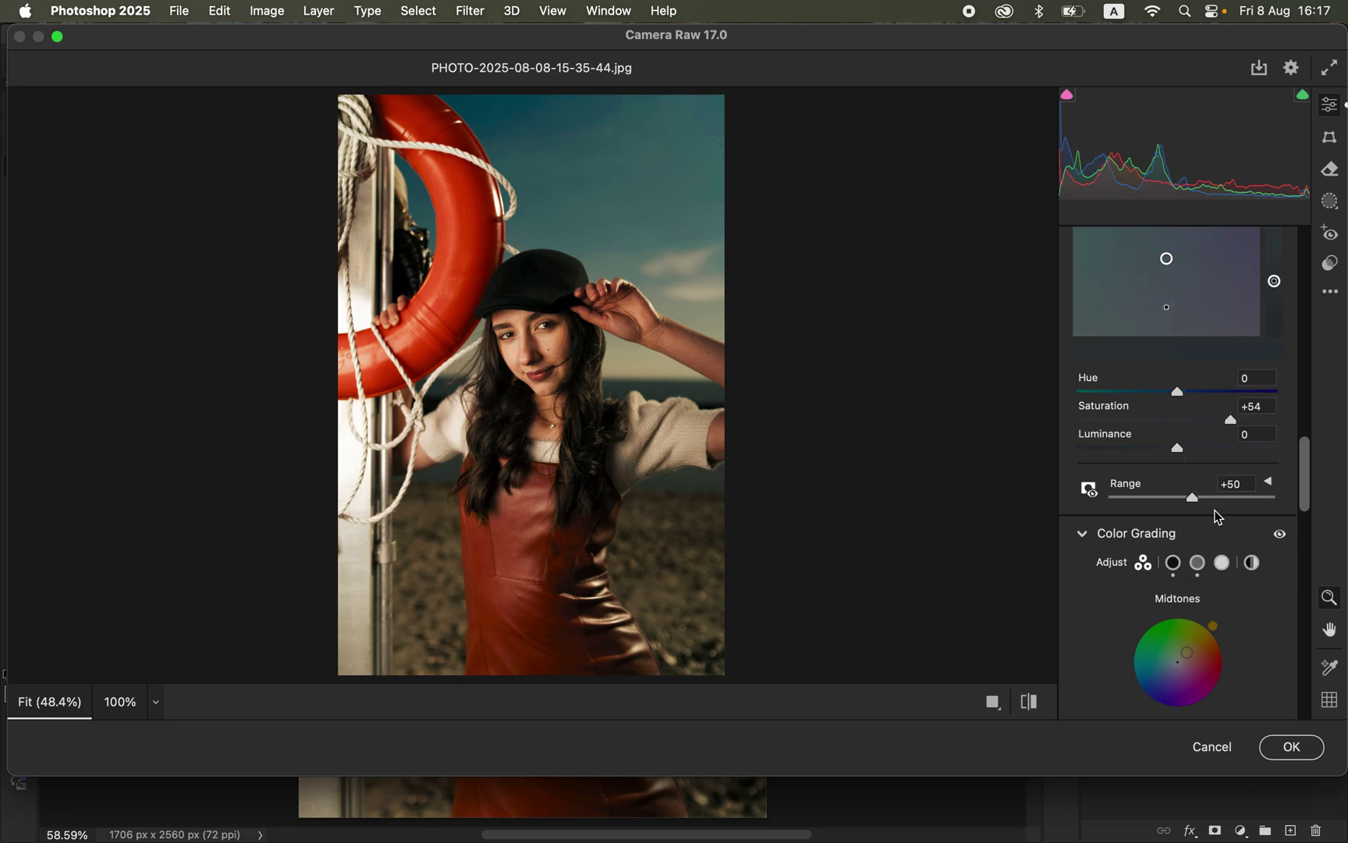
pyautogui.click(1290, 746)
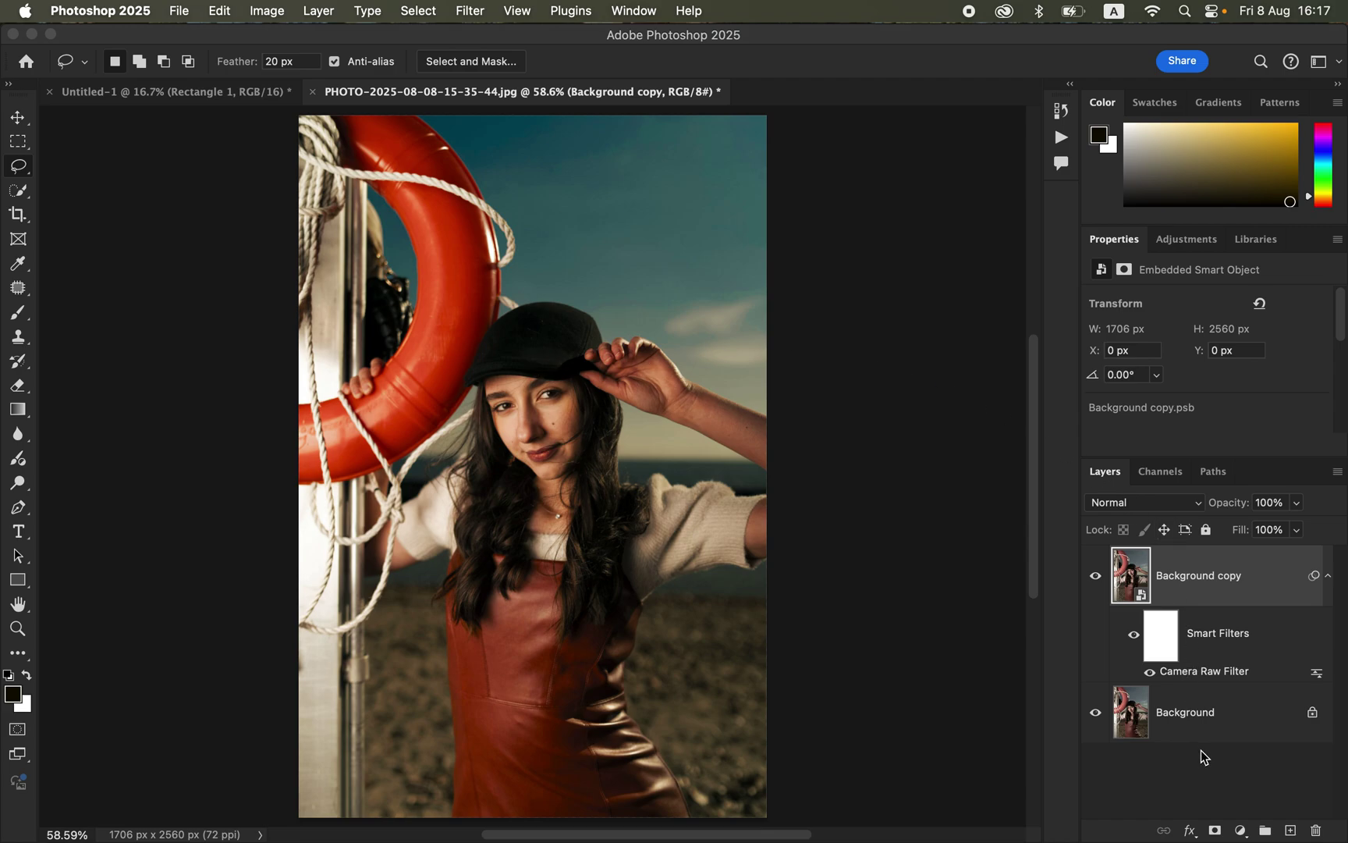
# Add a Selective Color adjustment layer and slightly adjust the yellow amount in the Reds.
pyautogui.click(1240, 831)
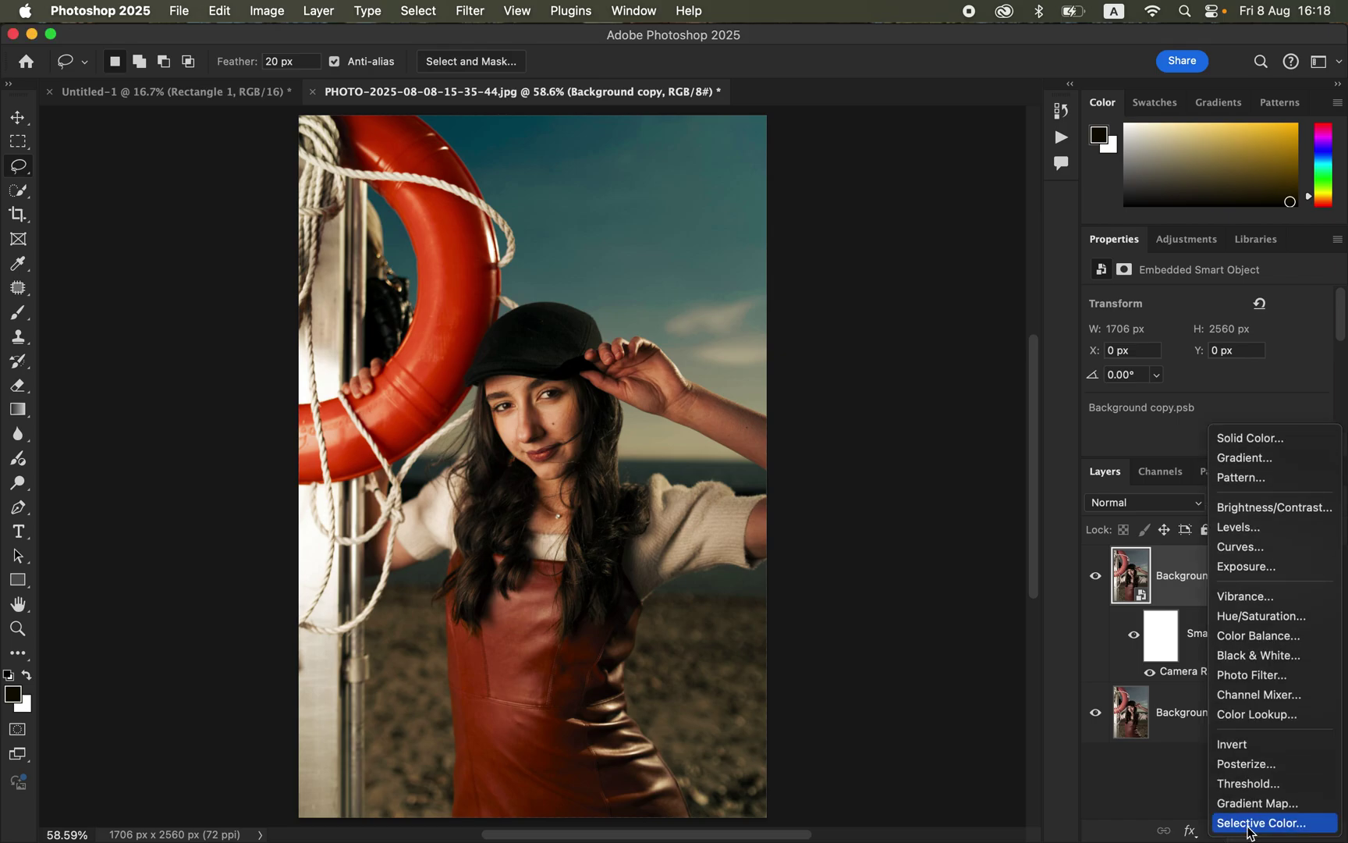
pyautogui.click(1252, 824)
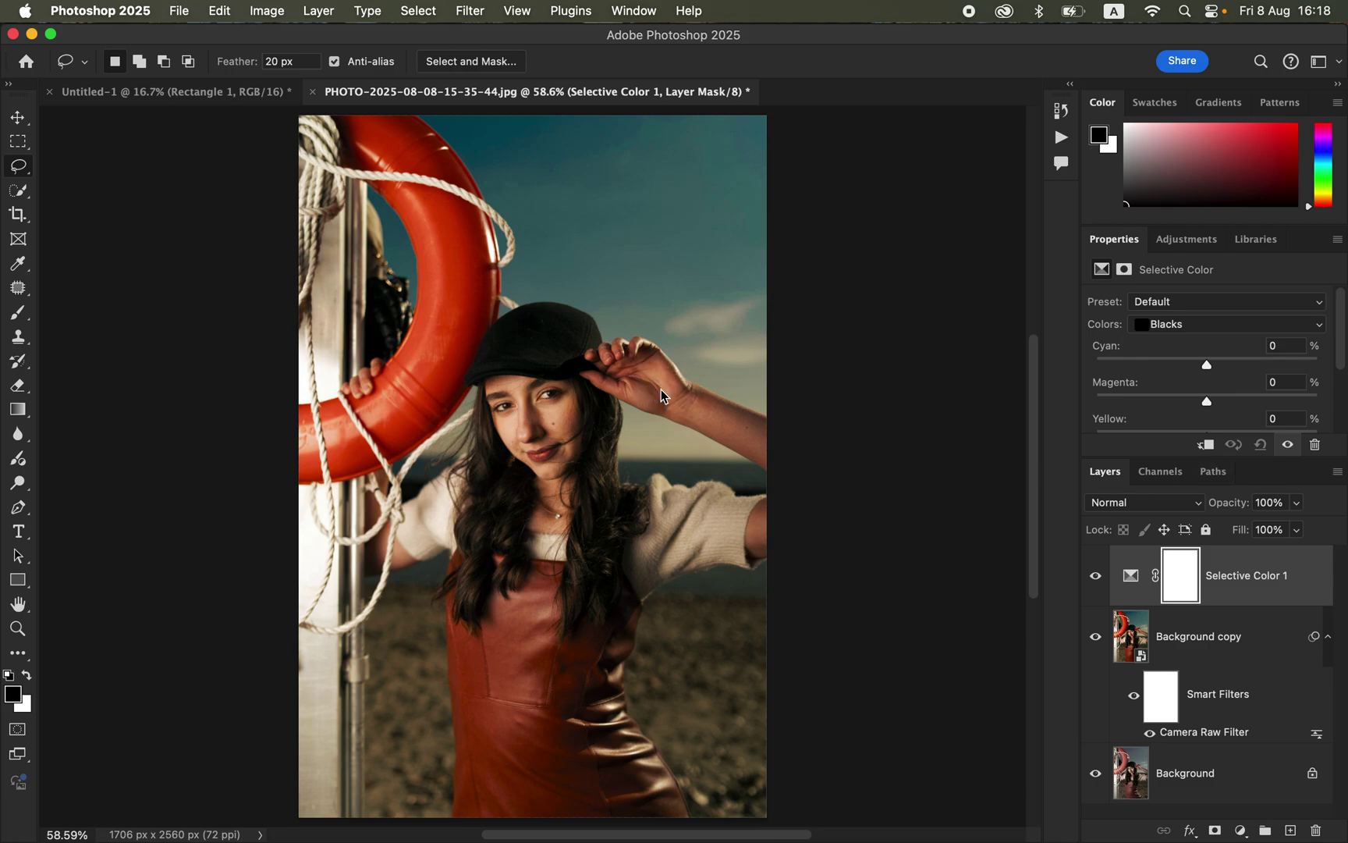
pyautogui.click(1197, 327)
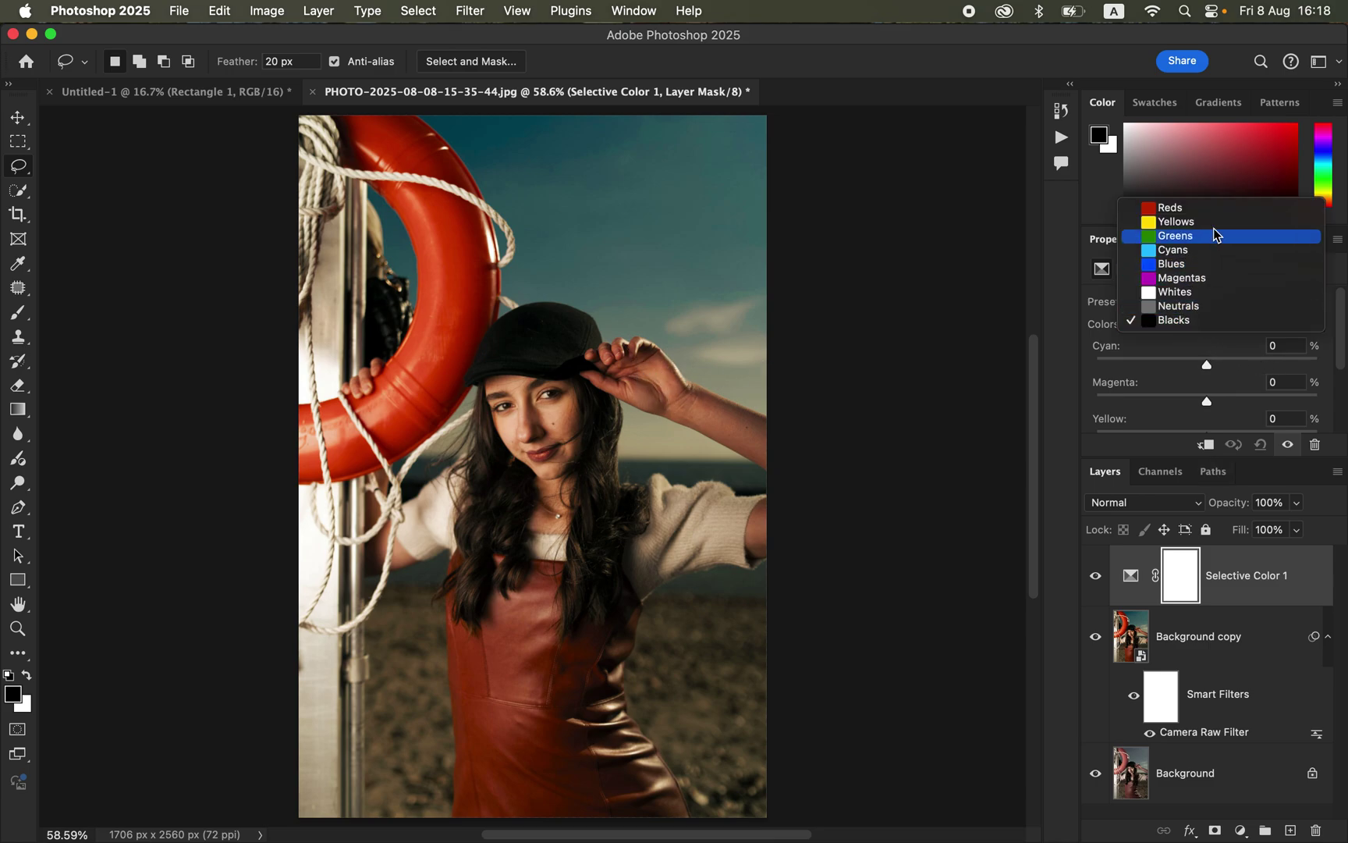
pyautogui.click(1209, 208)
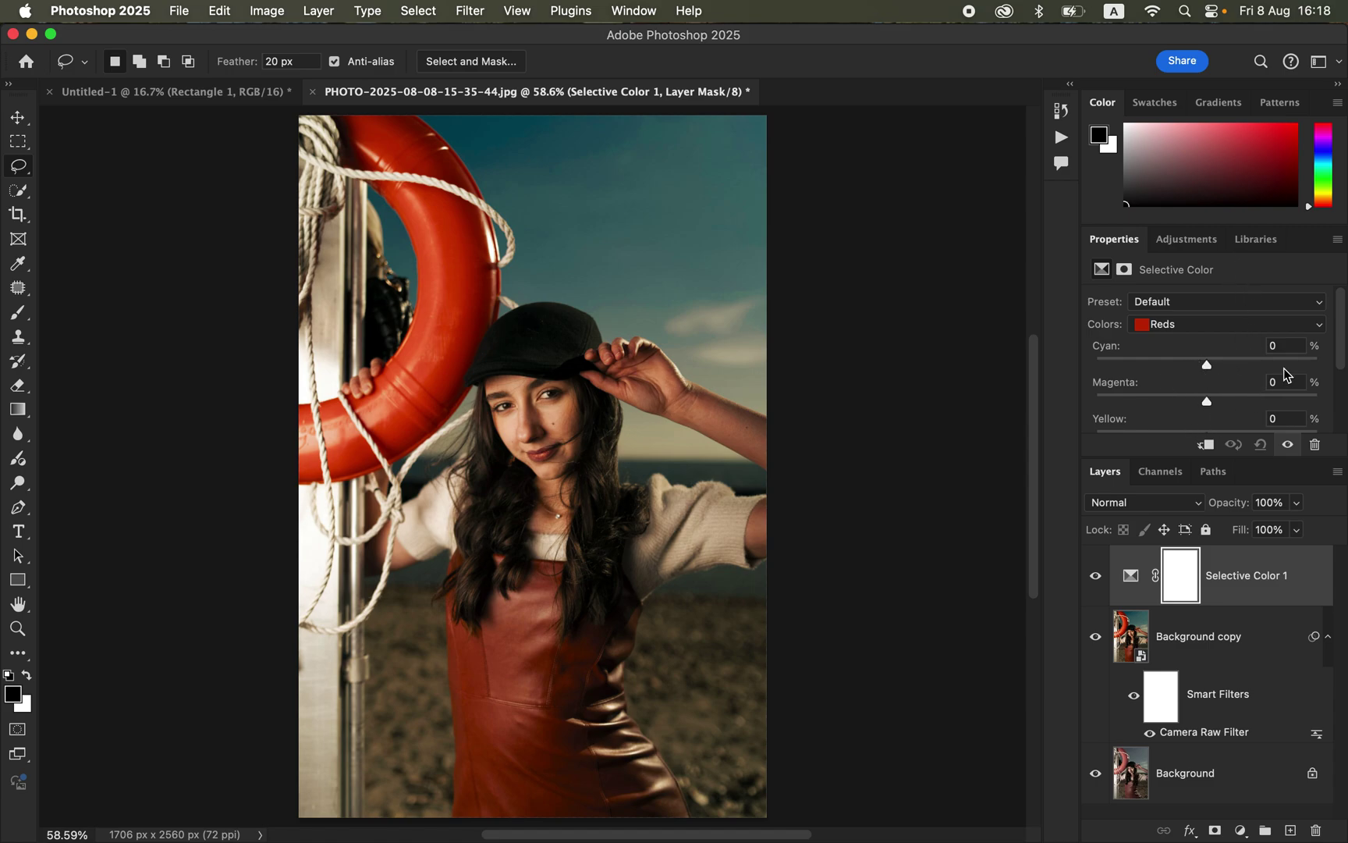
pyautogui.moveTo(1339, 345); pyautogui.dragTo(1215, 401)
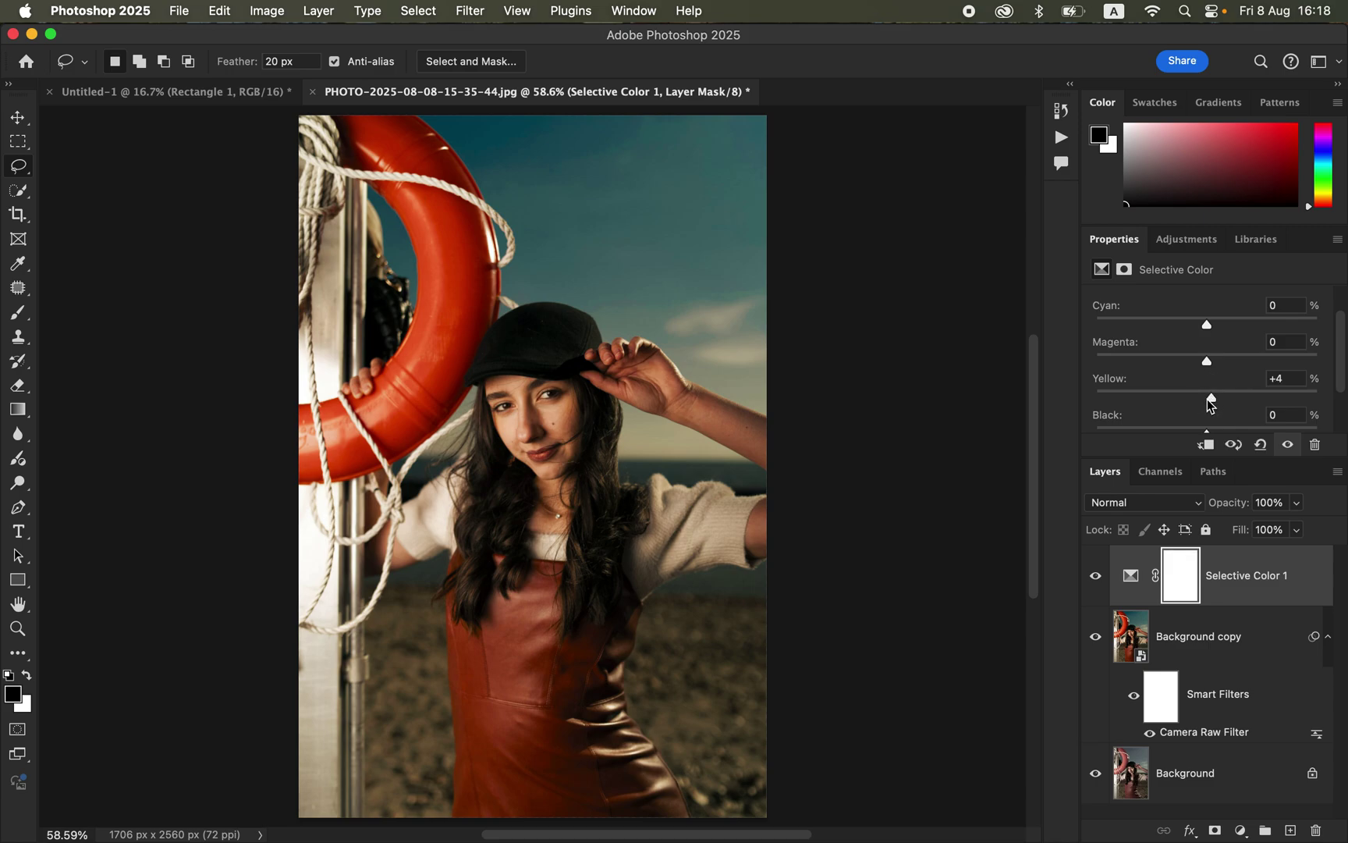
pyautogui.moveTo(1213, 403); pyautogui.dragTo(1210, 407)
pyautogui.moveTo(1337, 367); pyautogui.dragTo(1339, 339)
# Try cyan at -29% for the Blacks, set it to +1%, and compare the photo with the Selective Color layer hidden and shown.
pyautogui.click(1239, 324)
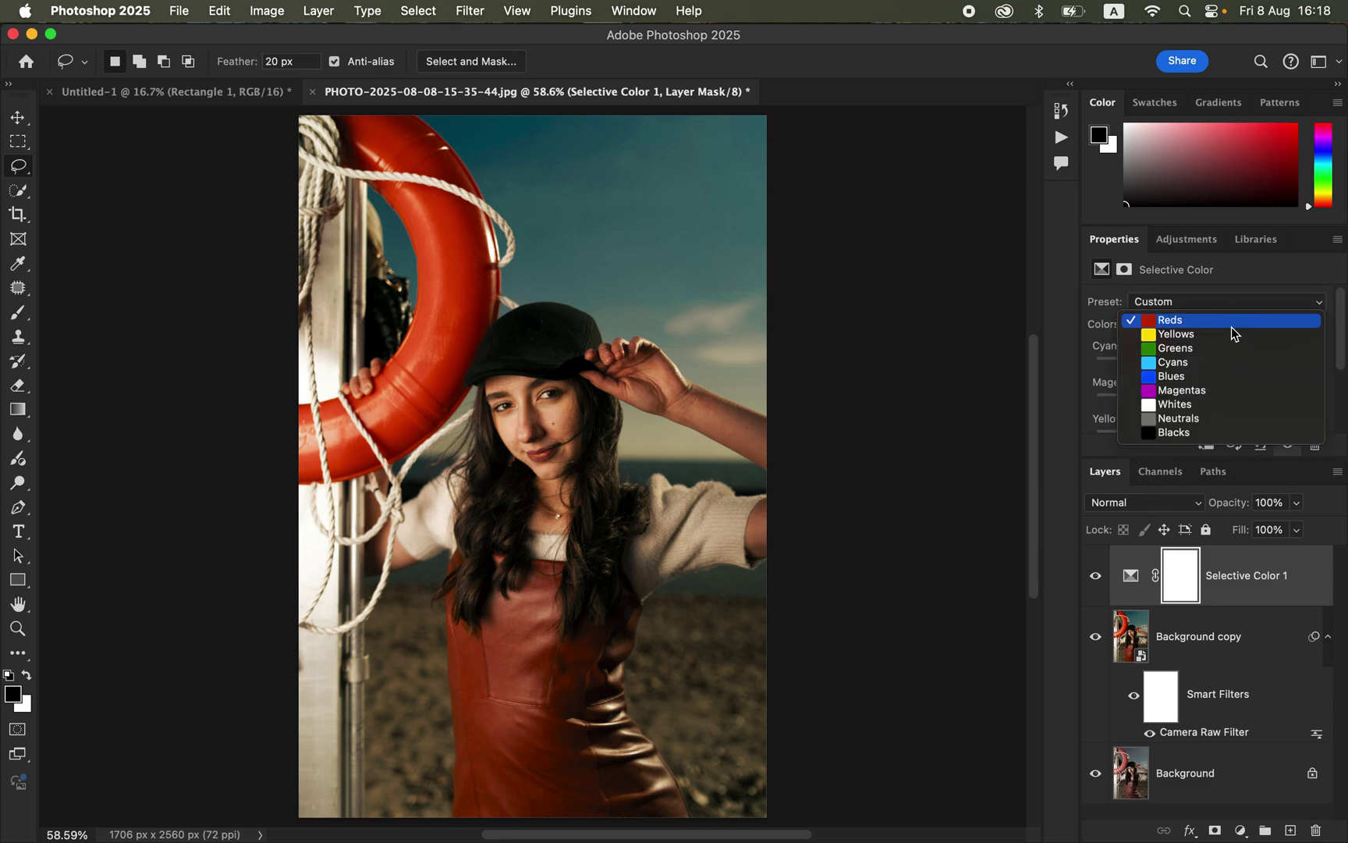
pyautogui.click(1201, 434)
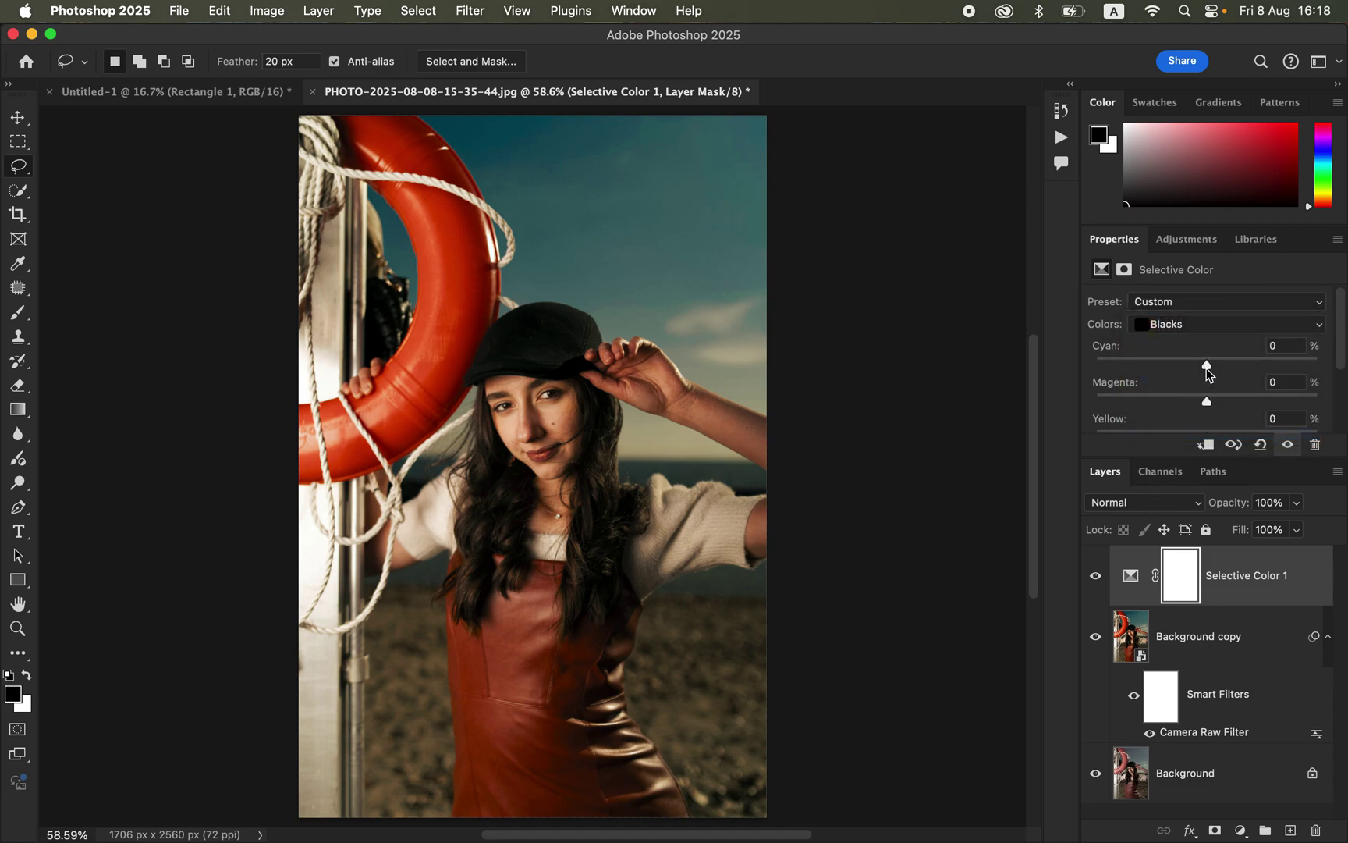
pyautogui.moveTo(1206, 364); pyautogui.dragTo(1176, 363)
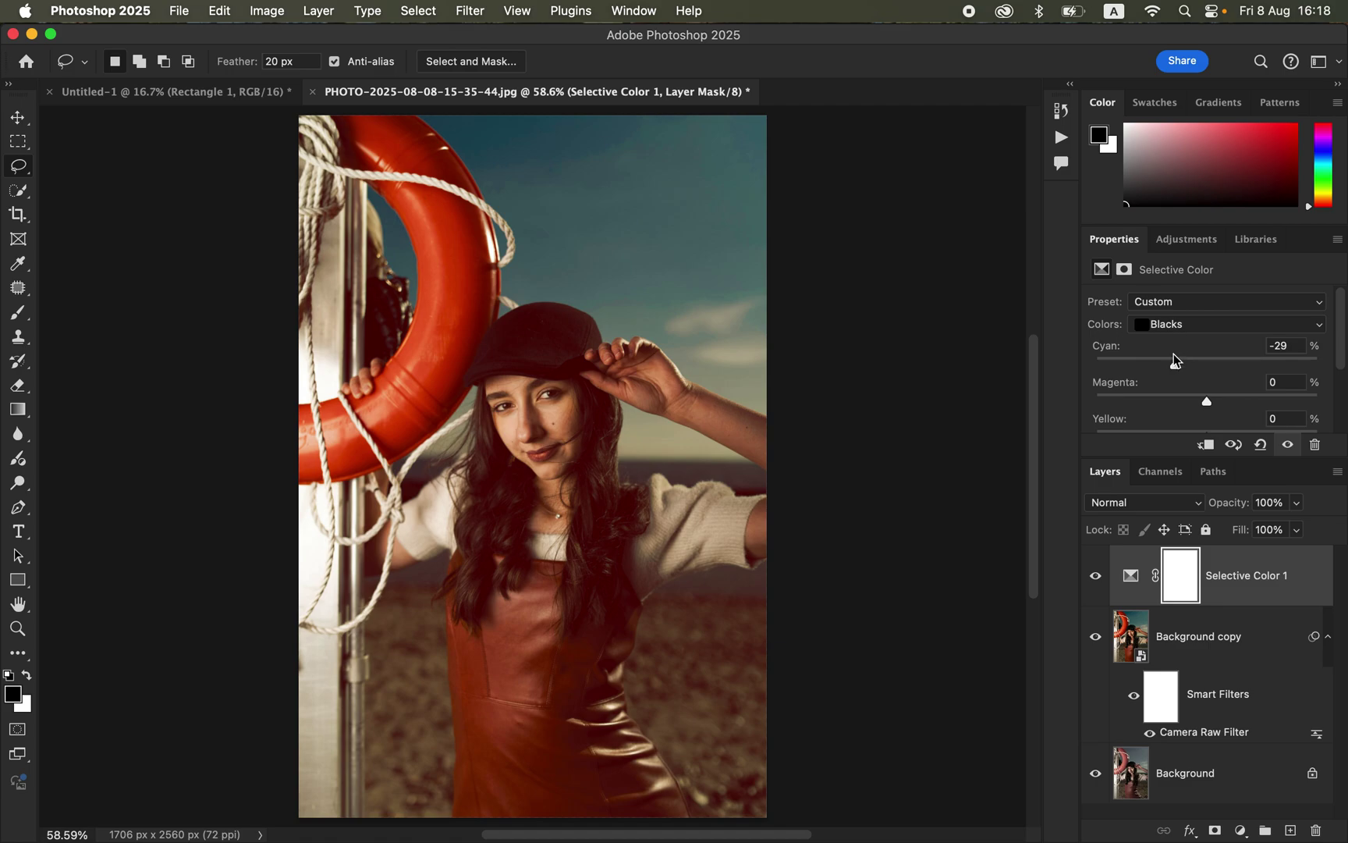
pyautogui.moveTo(1178, 364); pyautogui.dragTo(1209, 370)
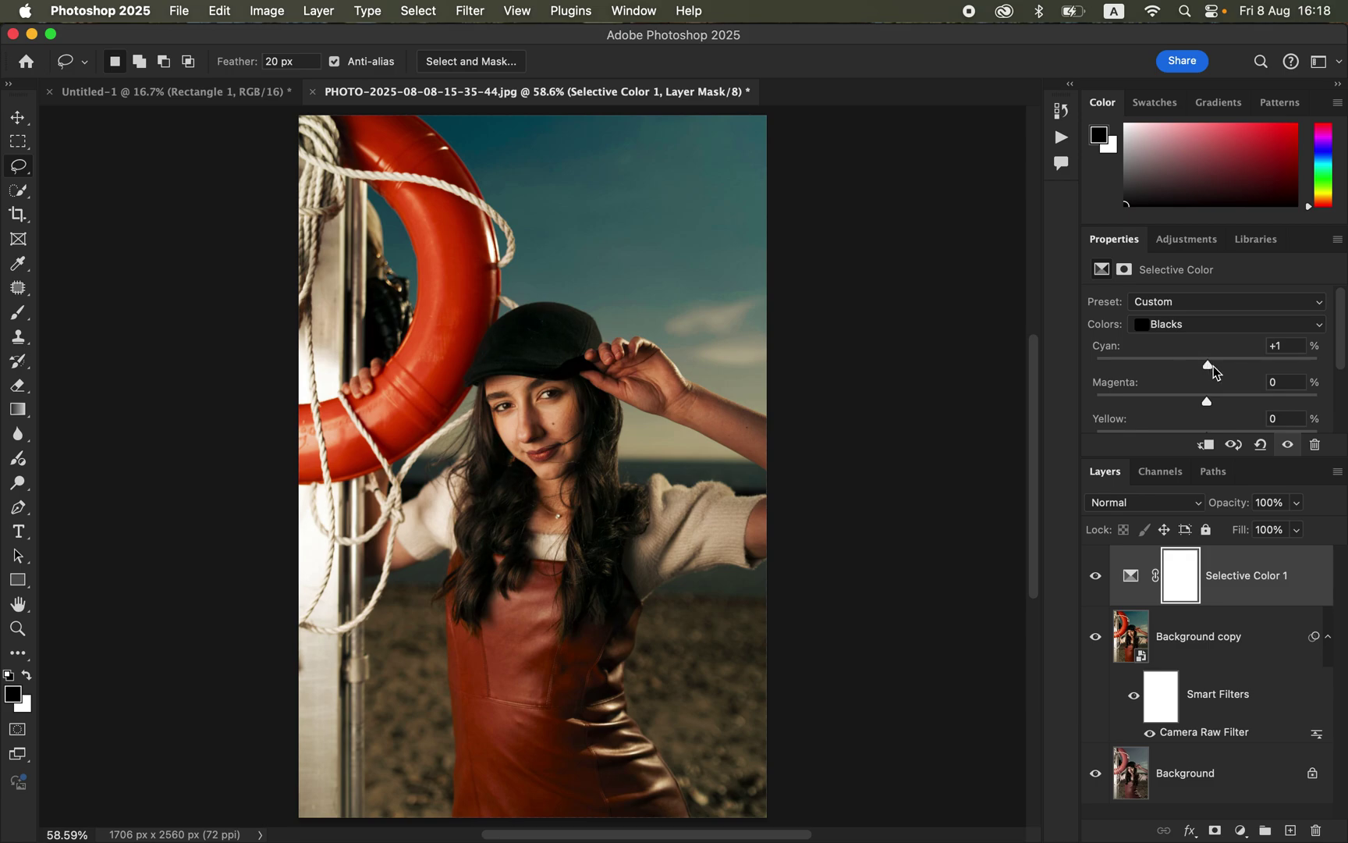
pyautogui.click(1096, 577)
pyautogui.click(1096, 579)
# Set the yellow amount of the Whites to -8% in the Selective Color adjustment.
pyautogui.click(1205, 325)
pyautogui.click(1210, 293)
pyautogui.scroll(-2, 1340, 359)
pyautogui.scroll(-1, 1340, 371)
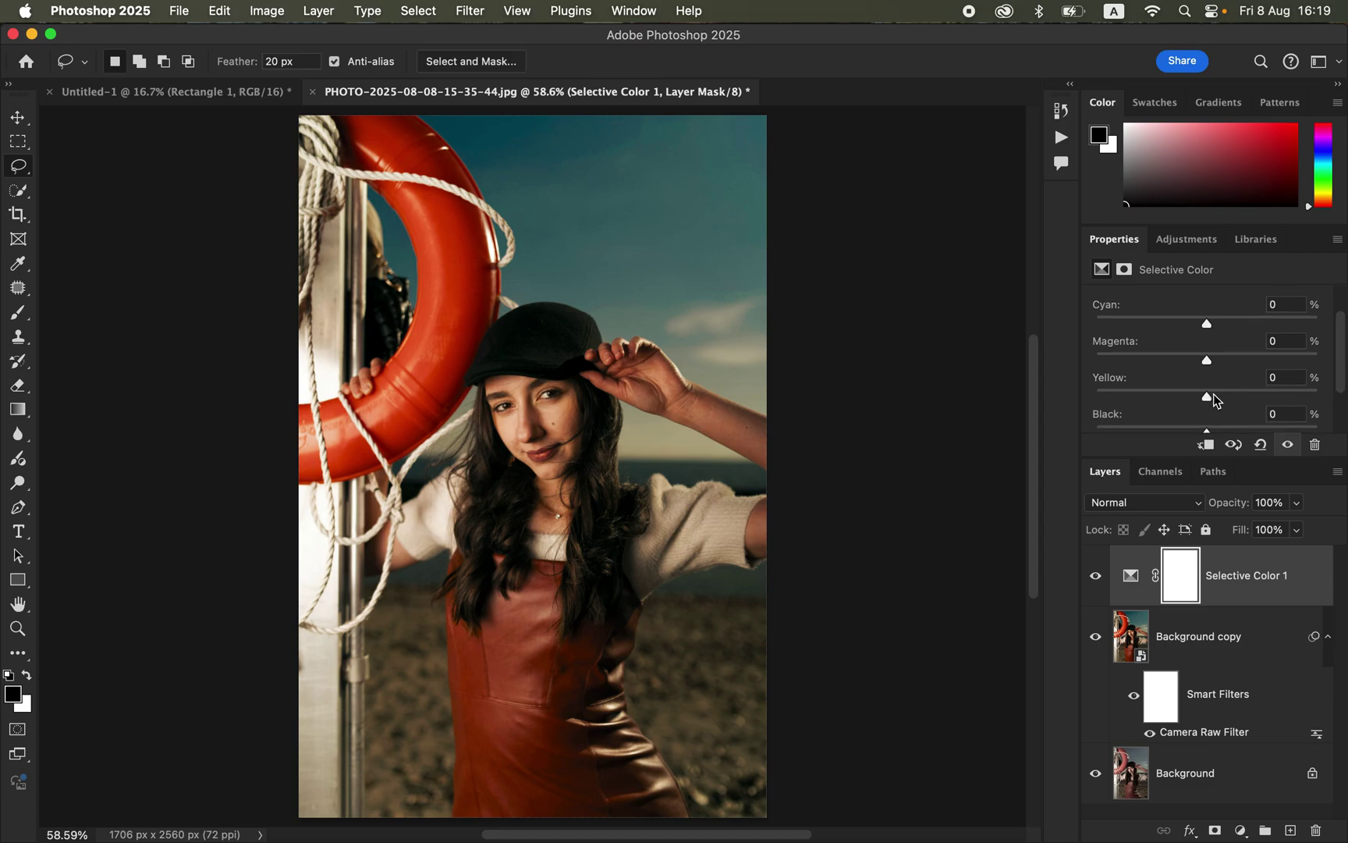
pyautogui.moveTo(1215, 403)
pyautogui.mouseDown()
pyautogui.moveTo(1273, 391)
pyautogui.moveTo(1104, 391)
pyautogui.moveTo(1251, 386)
pyautogui.moveTo(1073, 358)
pyautogui.moveTo(1256, 387)
pyautogui.moveTo(1100, 363)
pyautogui.moveTo(1204, 370)
pyautogui.moveTo(1199, 390)
pyautogui.mouseUp()
# Add a Levels adjustment layer with input black at 2 and input white at 244, and compare the photo with and without it.
pyautogui.click(1240, 830)
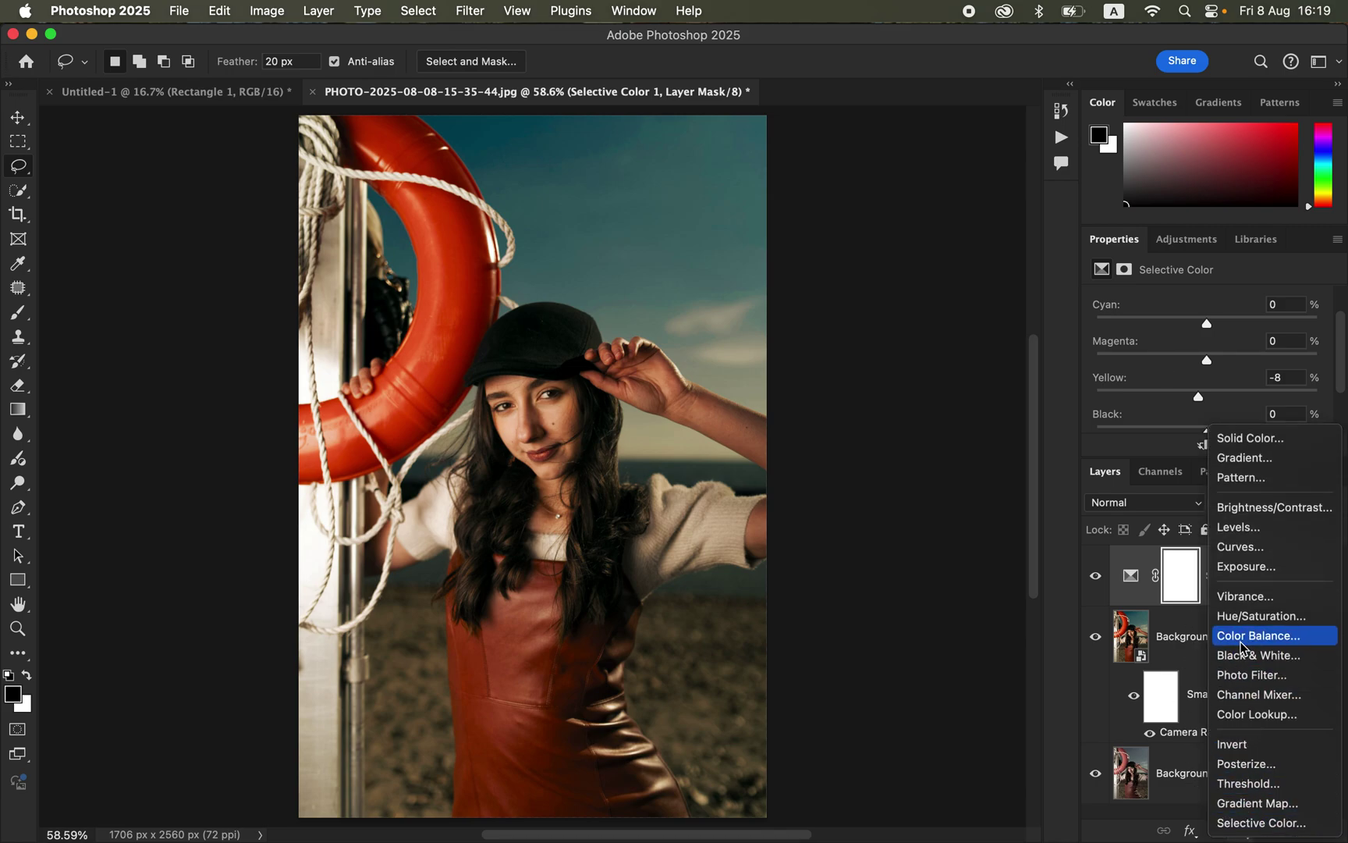
pyautogui.click(1256, 529)
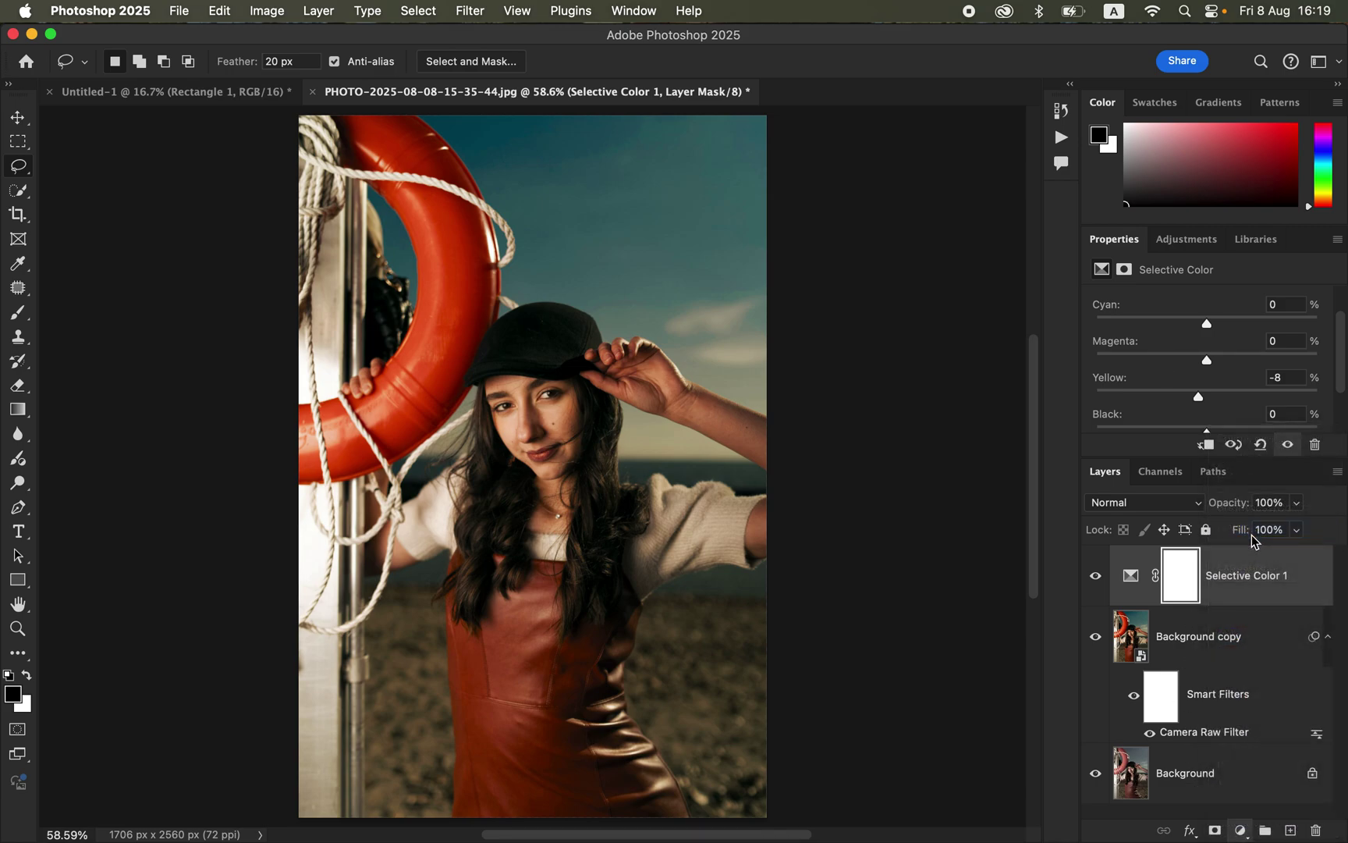
pyautogui.scroll(-1, 1343, 394)
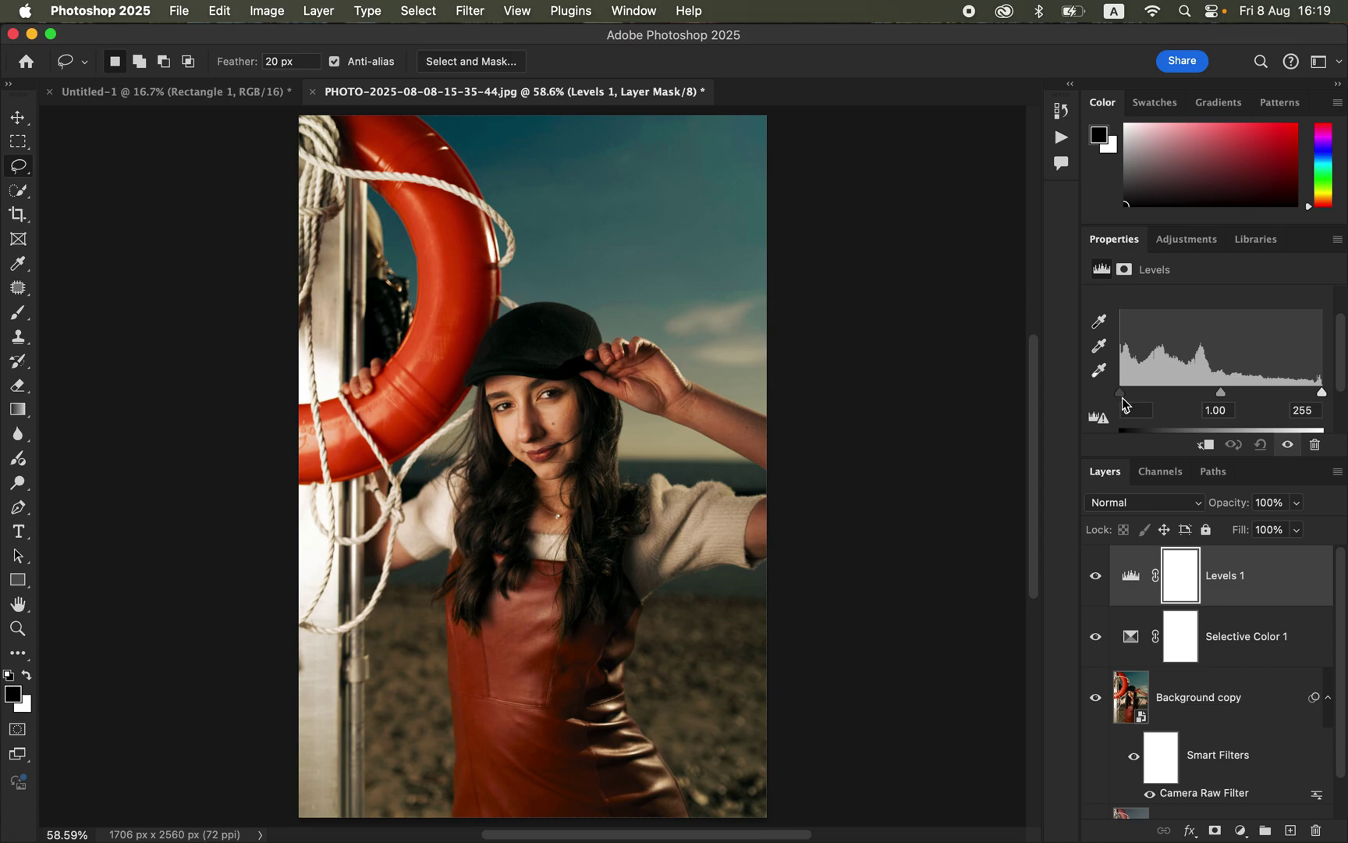
pyautogui.moveTo(1122, 397); pyautogui.dragTo(1123, 397)
pyautogui.moveTo(1323, 394); pyautogui.dragTo(1314, 394)
pyautogui.click(1096, 577)
pyautogui.click(1096, 577)
pyautogui.click(1096, 579)
pyautogui.click(1096, 581)
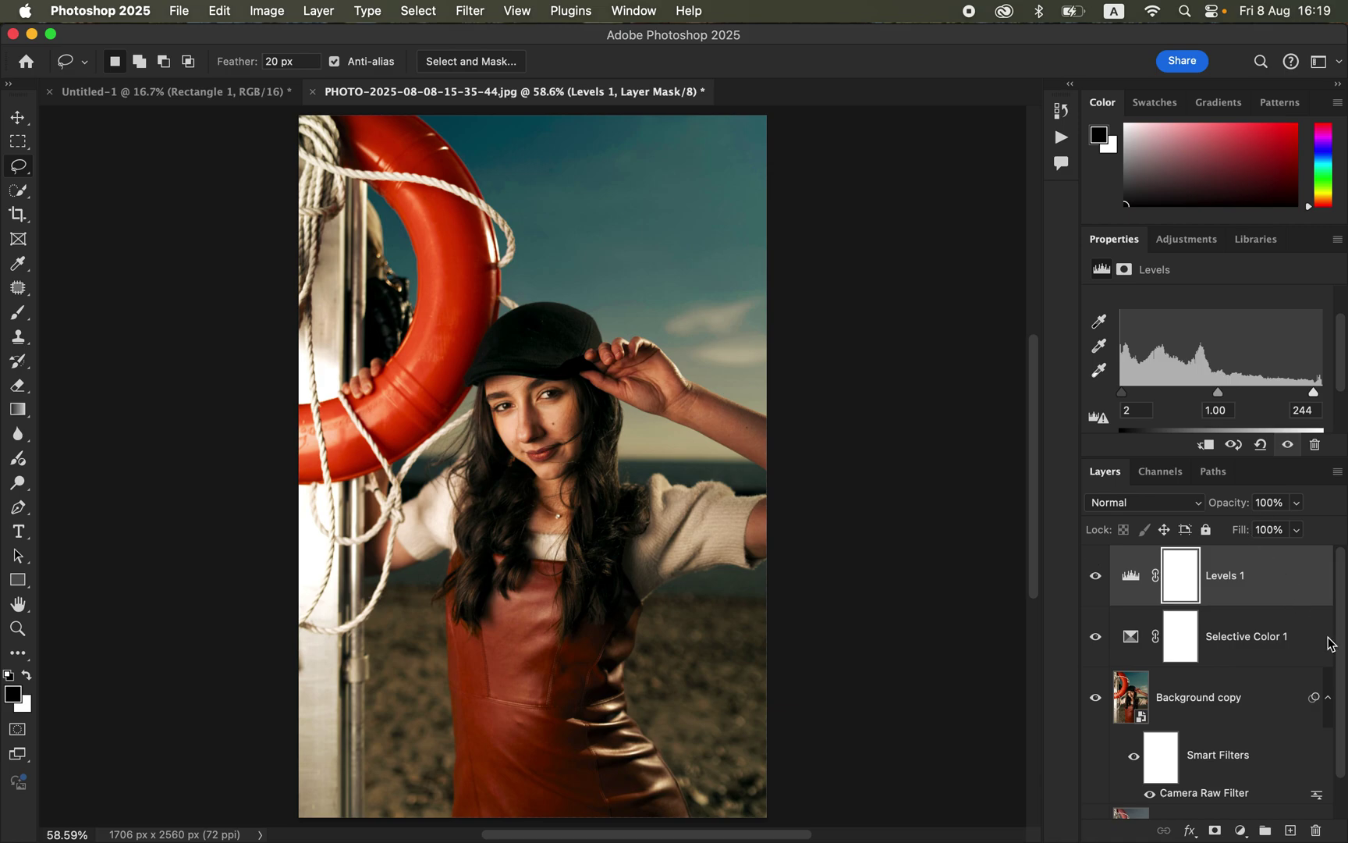
# Compare the original Background layer alone with the fully graded photo several times.
pyautogui.scroll(-2, 1343, 660)
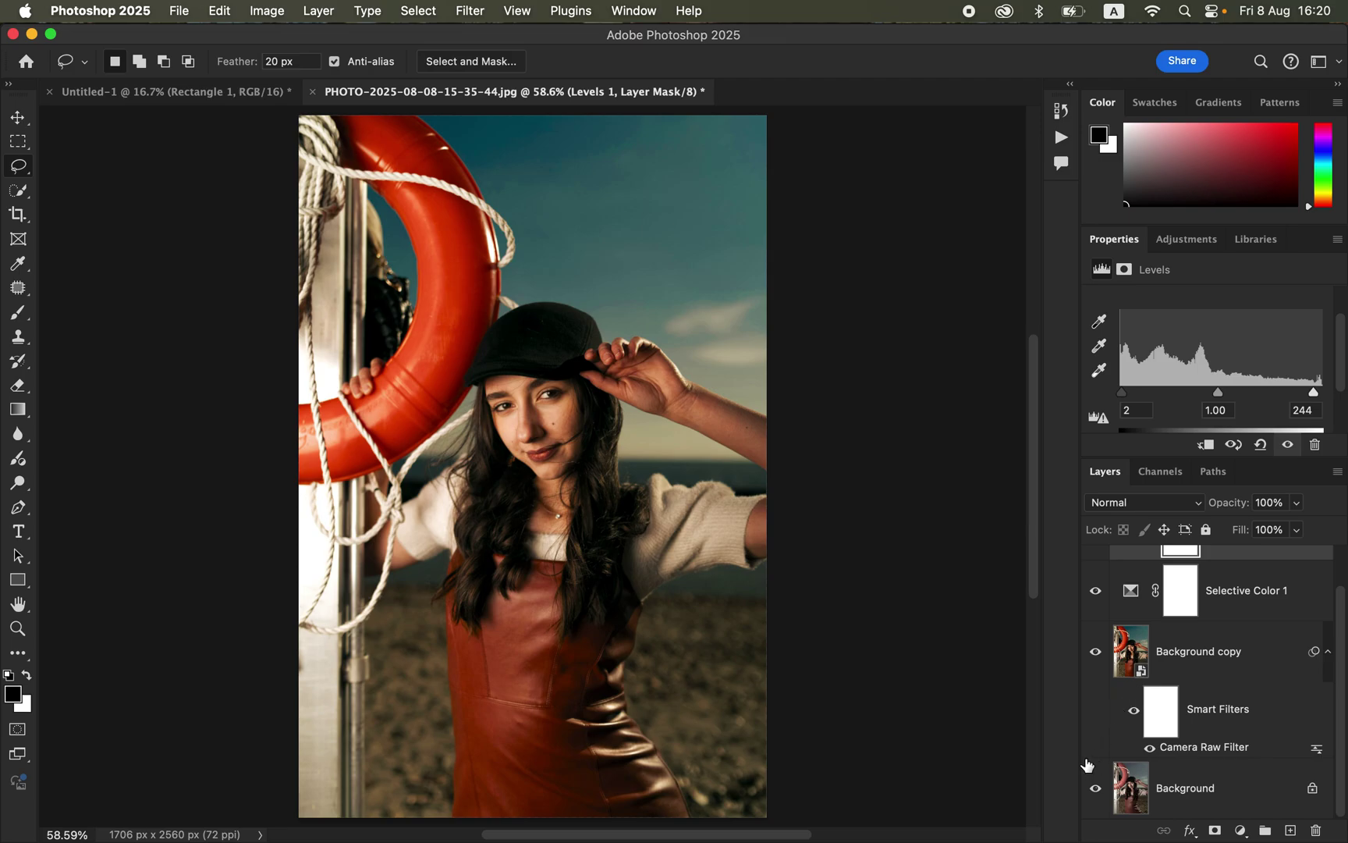
pyautogui.keyDown('alt'); pyautogui.click(1096, 792); pyautogui.keyUp('alt')
pyautogui.keyDown('alt'); pyautogui.click(1096, 792); pyautogui.keyUp('alt')
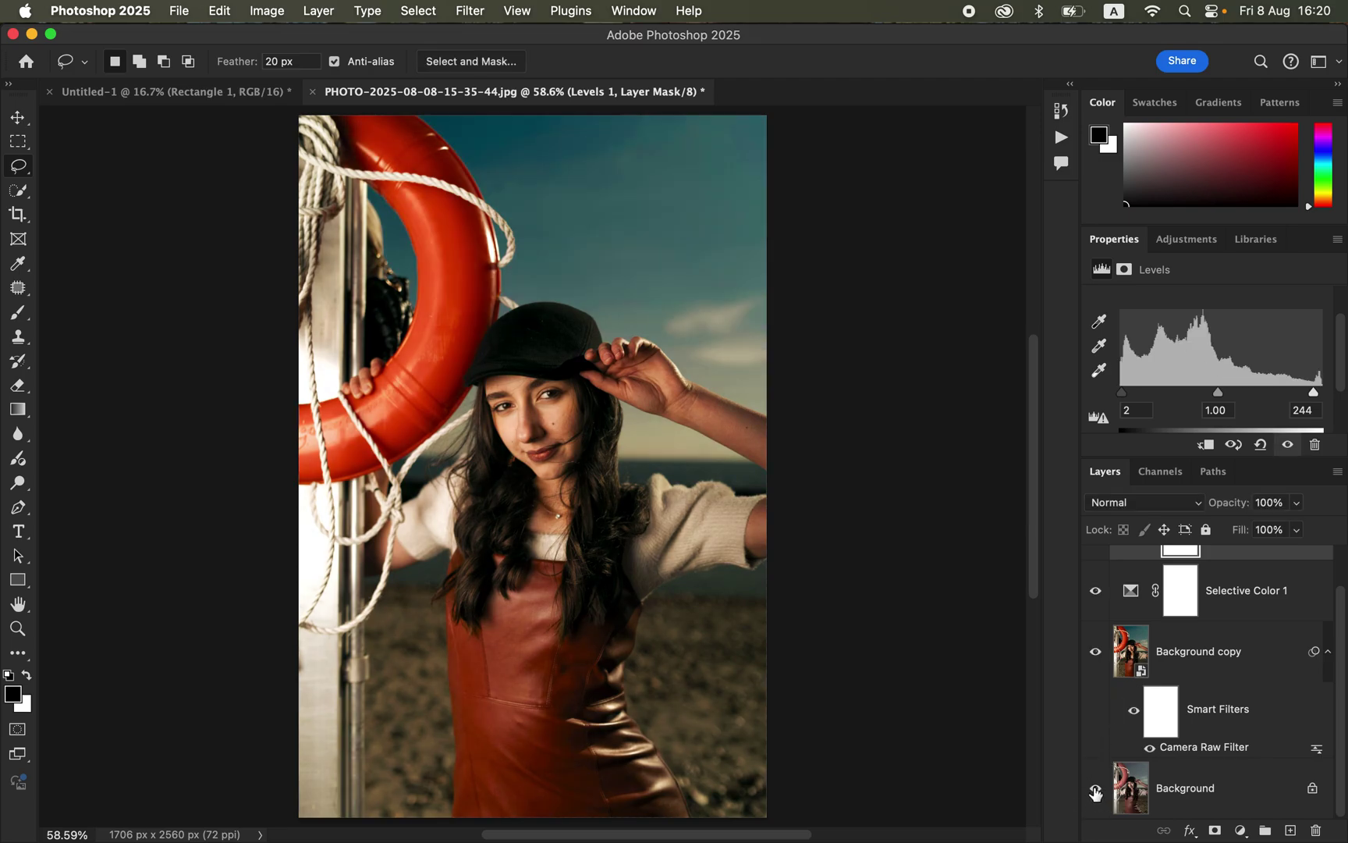
pyautogui.keyDown('alt'); pyautogui.click(1096, 792); pyautogui.keyUp('alt')
pyautogui.keyDown('alt'); pyautogui.click(1096, 792); pyautogui.keyUp('alt')
pyautogui.keyDown('alt'); pyautogui.click(1096, 792); pyautogui.keyUp('alt')
pyautogui.keyDown('alt'); pyautogui.click(1096, 793); pyautogui.keyUp('alt')
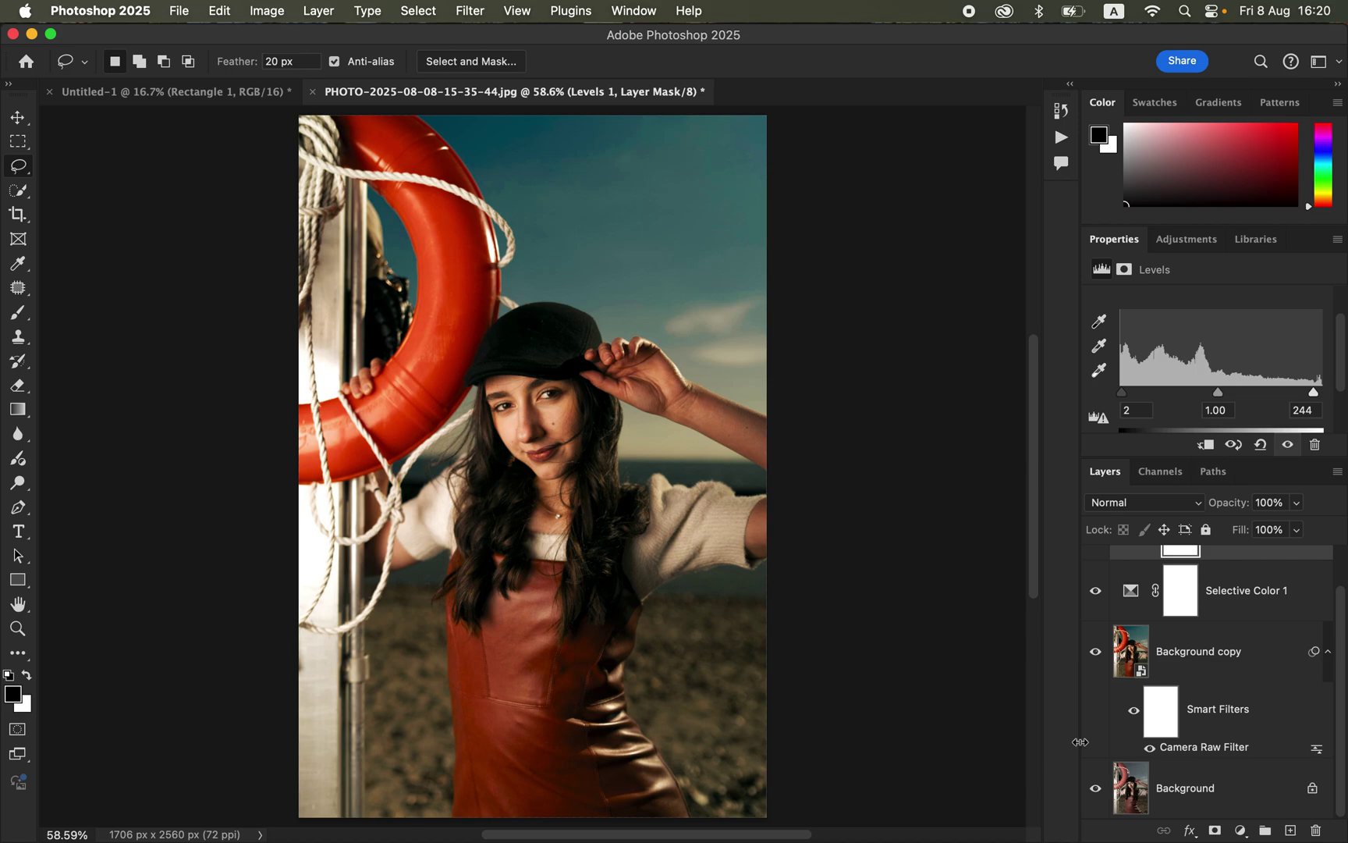